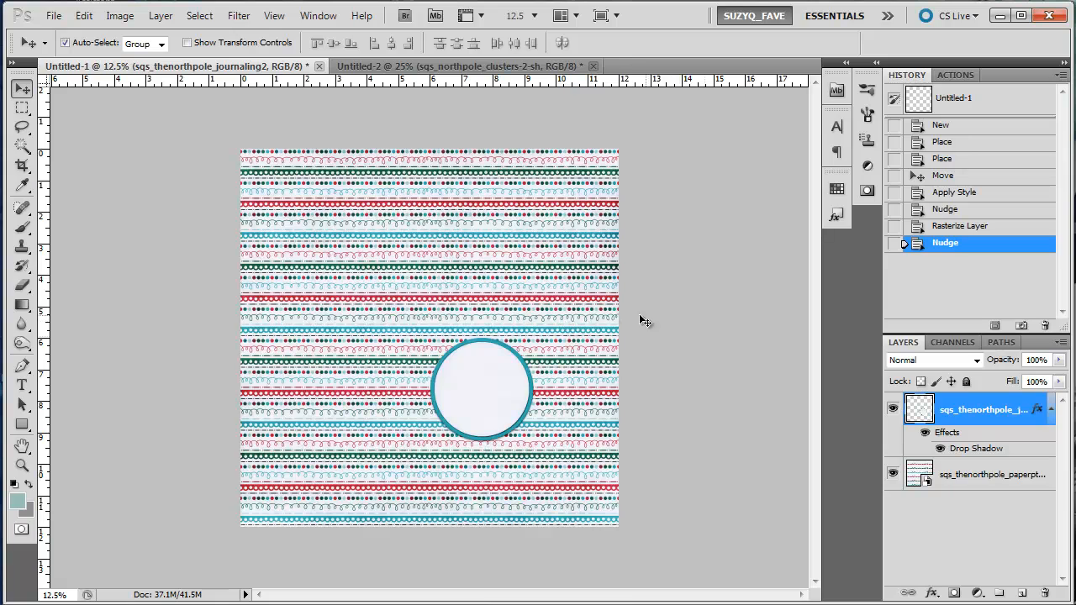
key(ctrl+plus)
key(ctrl+plus)
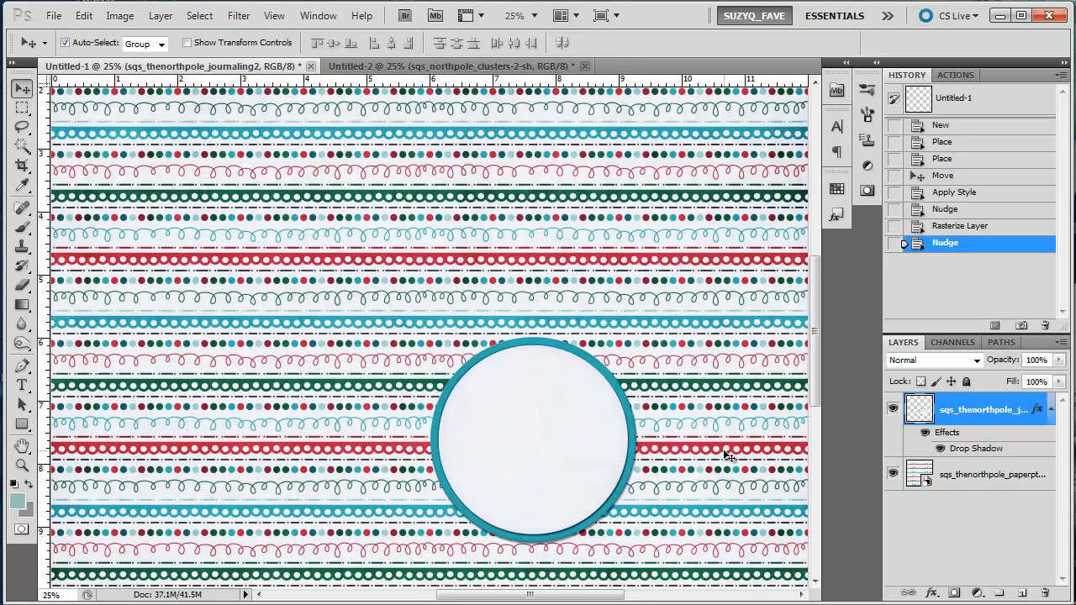
drag(730, 467, 688, 358)
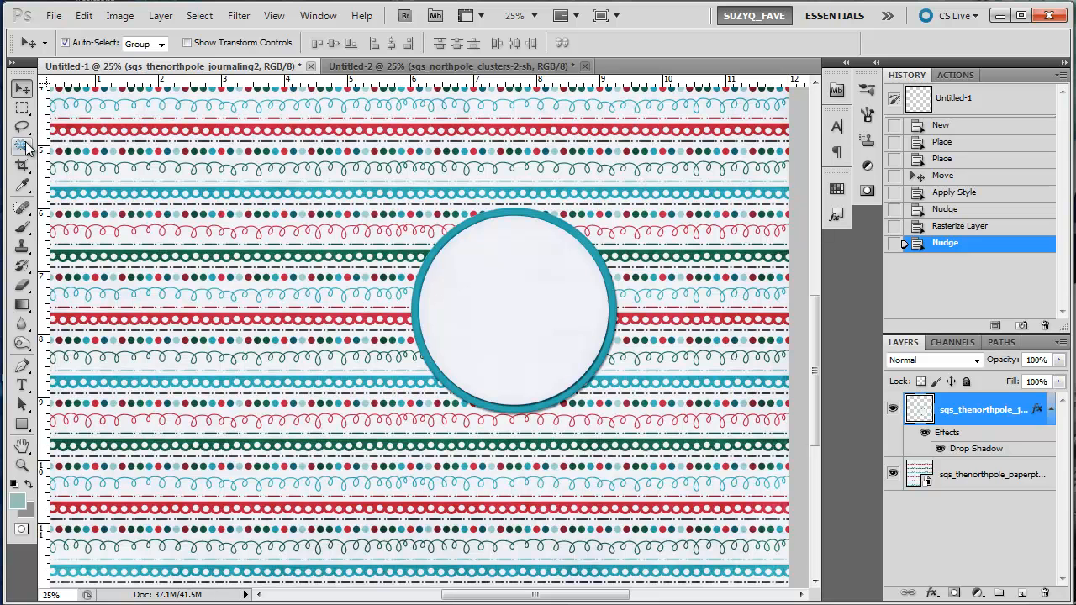
key(t)
drag(412, 216, 617, 413)
text(Merry Christmas)
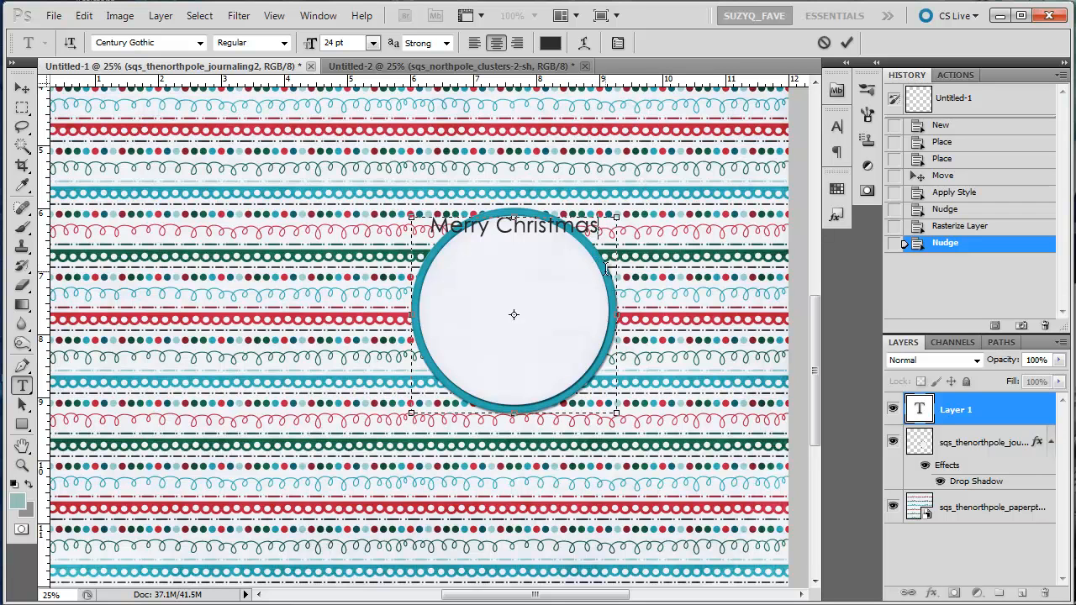
click(823, 42)
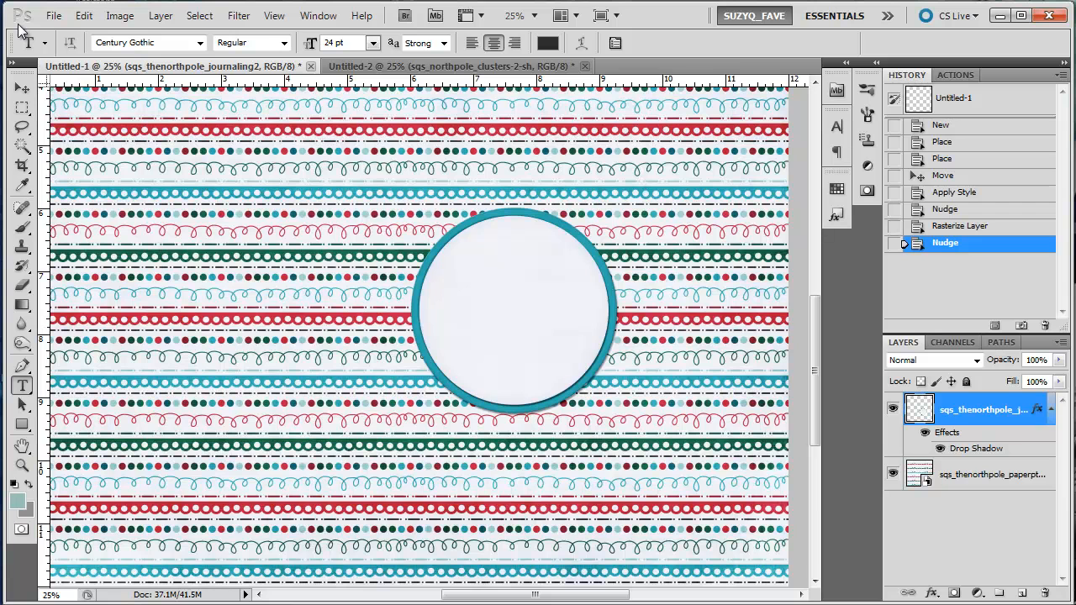
click(23, 88)
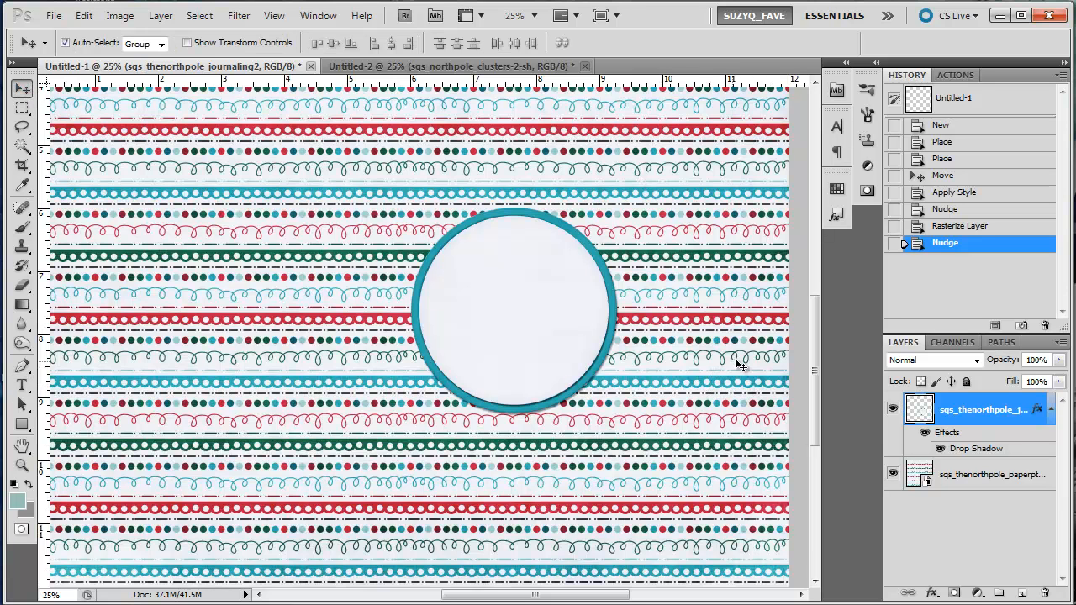
Load the journaling circle layer's outline as a selection and contract it by 20 pixels.
ctrl+click(919, 410)
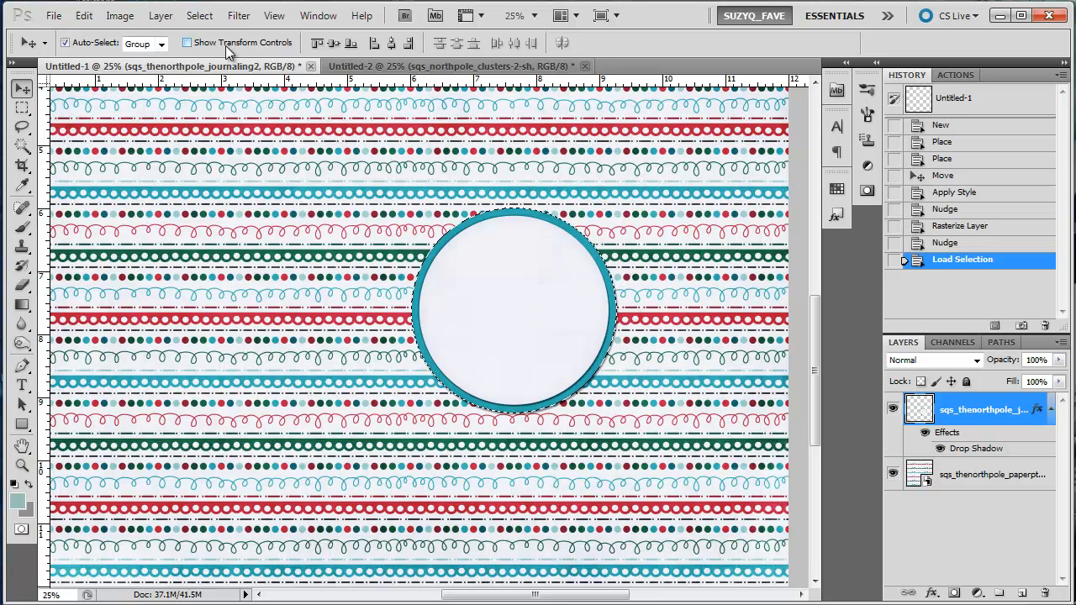
click(199, 15)
mouse_move(317, 205)
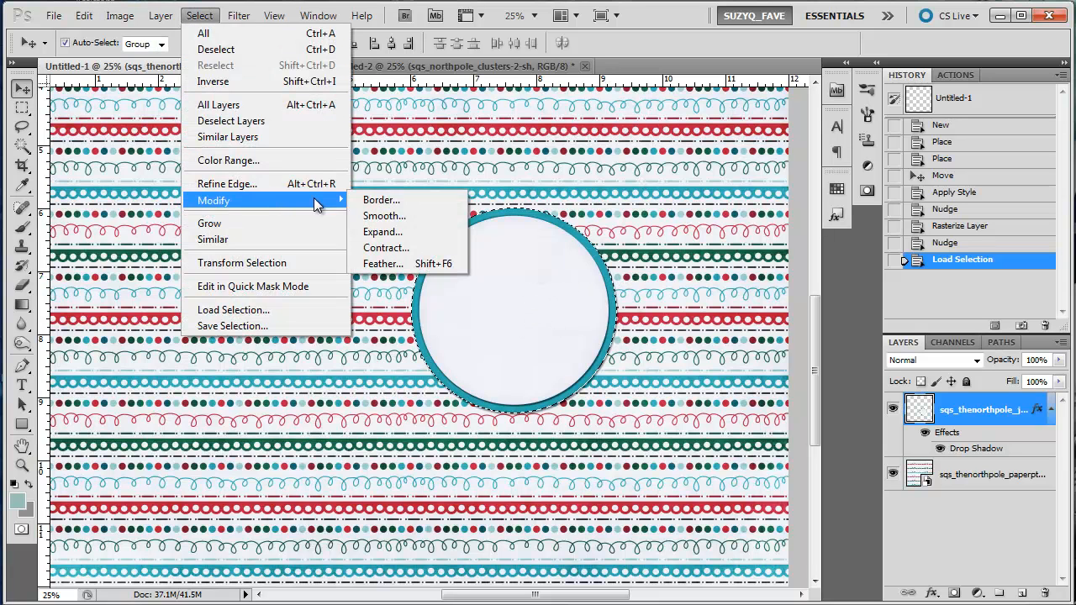
click(382, 247)
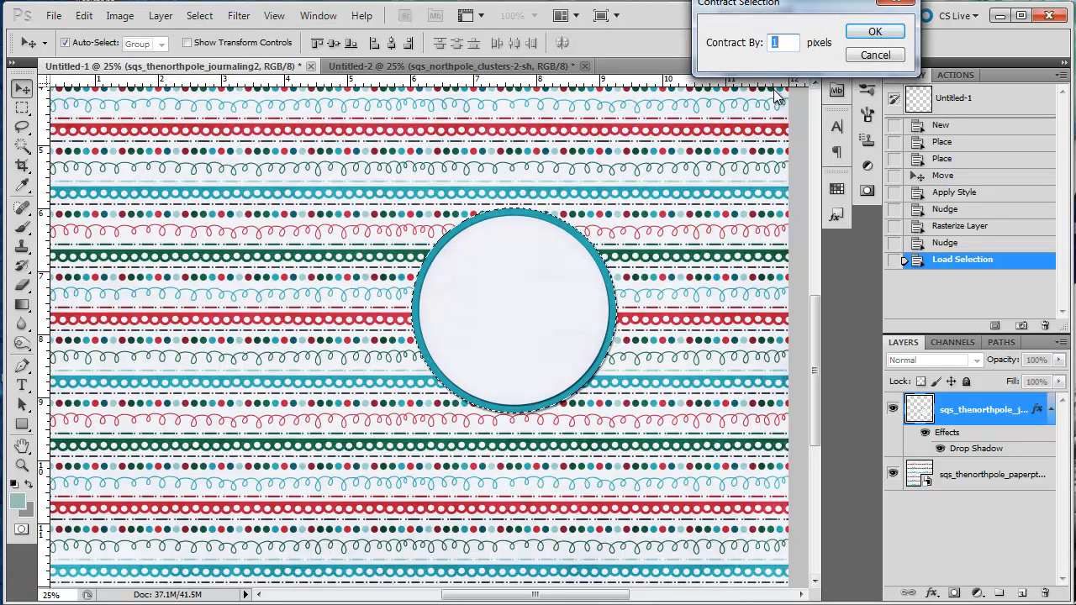
text(20)
drag(836, 14, 808, 152)
click(846, 168)
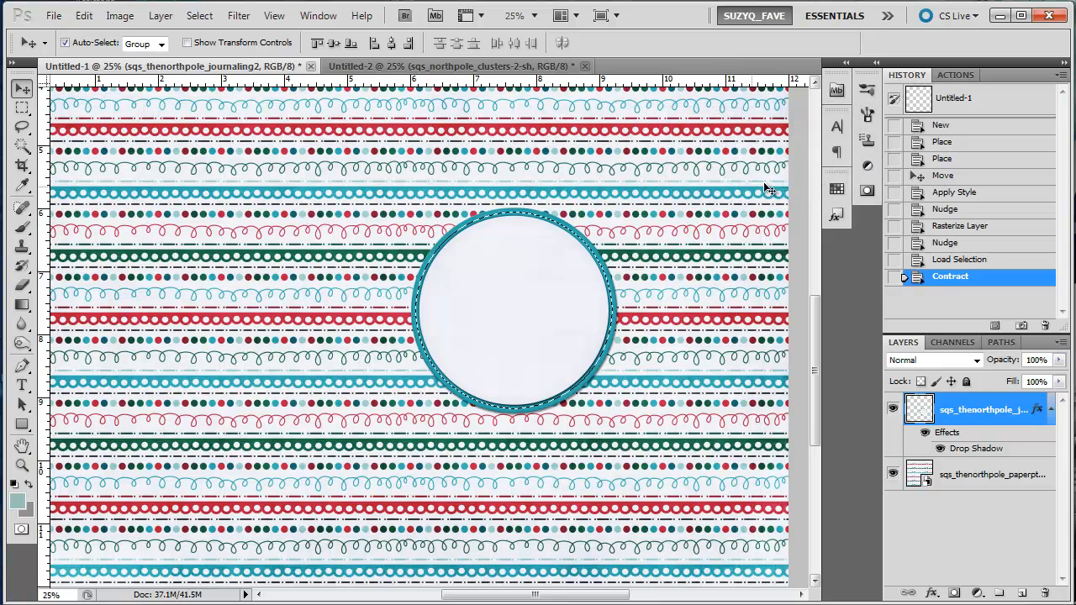
Undo the contraction and contract the original circle selection by 40 pixels instead.
click(947, 263)
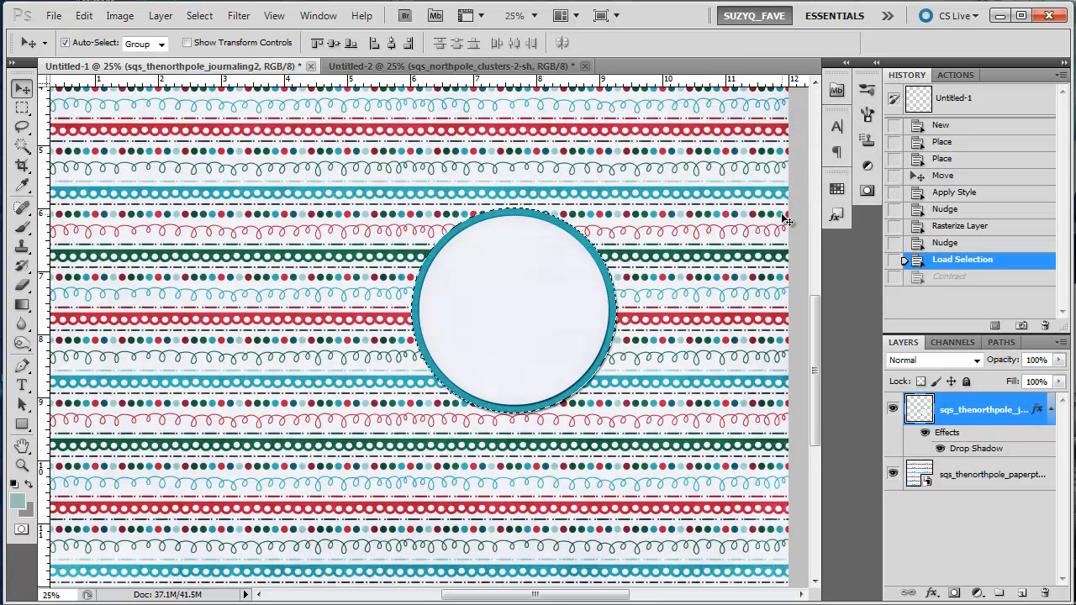
click(199, 15)
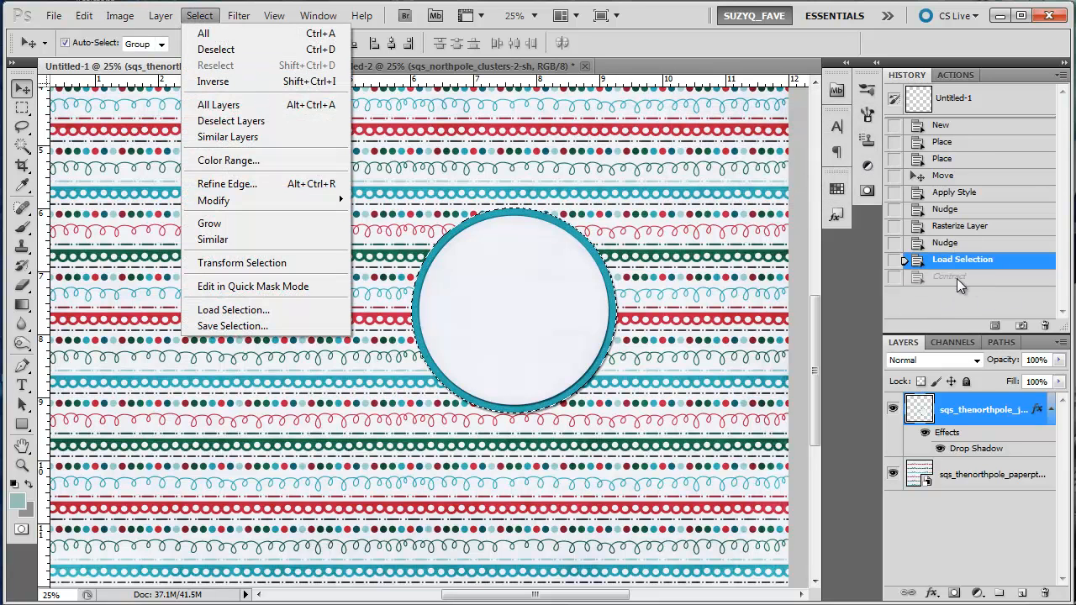
mouse_move(282, 201)
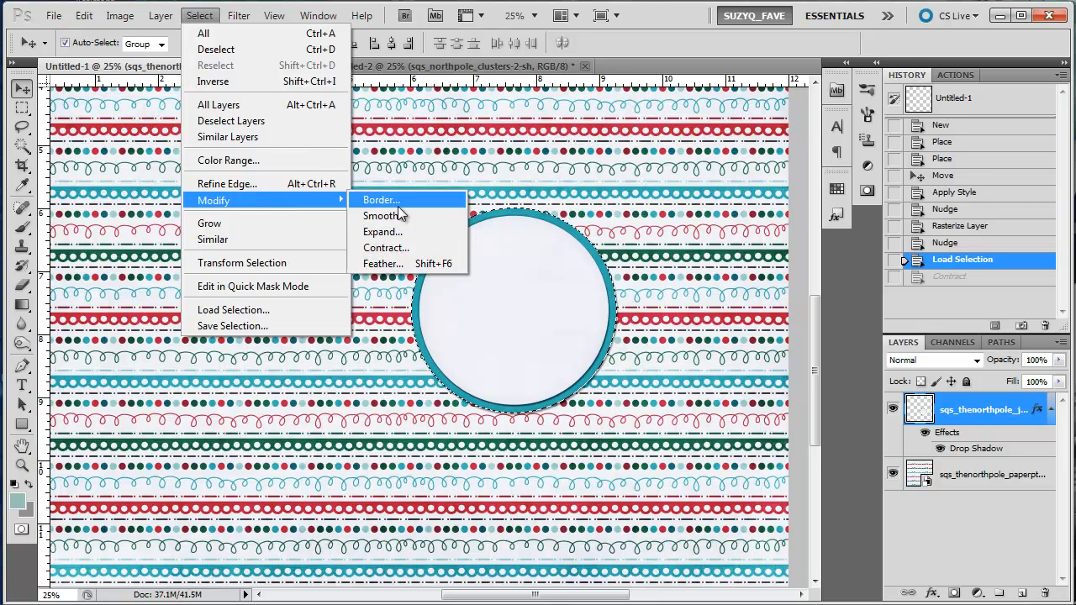
click(385, 247)
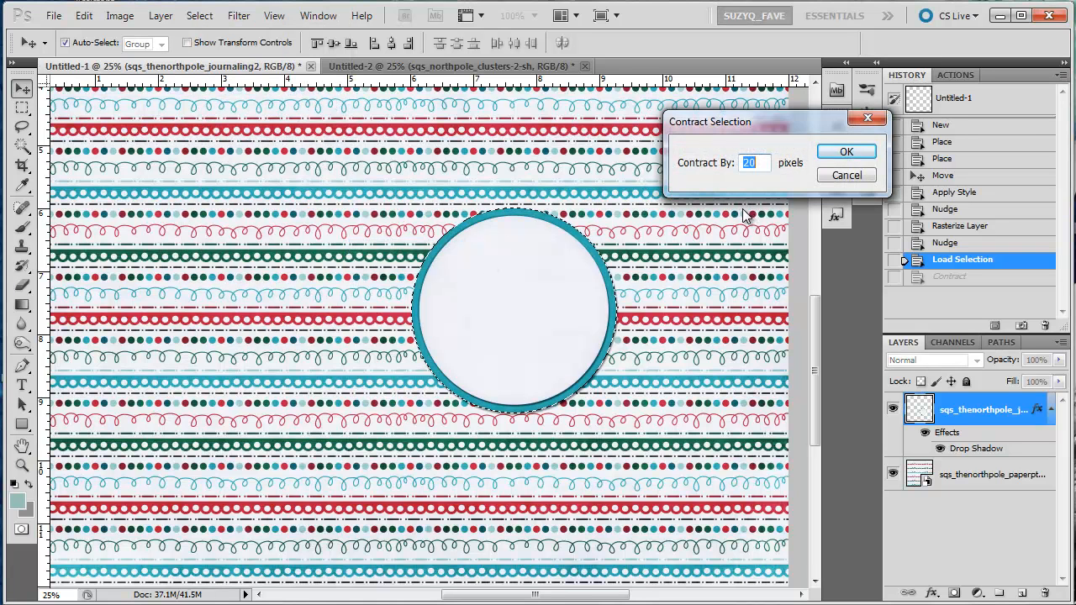
text(40)
click(845, 152)
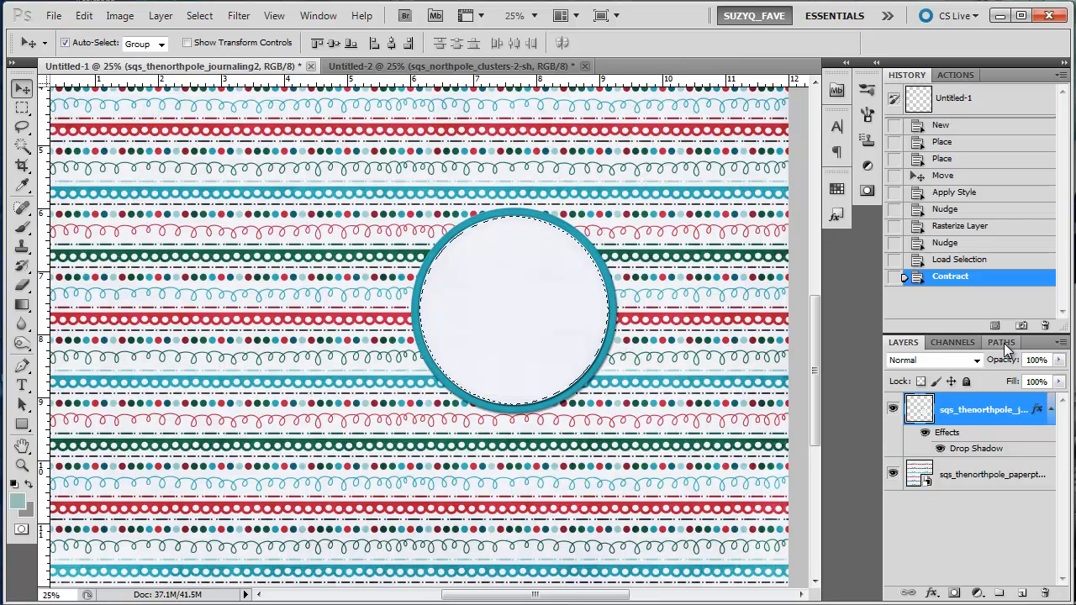
Convert the contracted circle selection into a work path and return to the layer list.
click(319, 15)
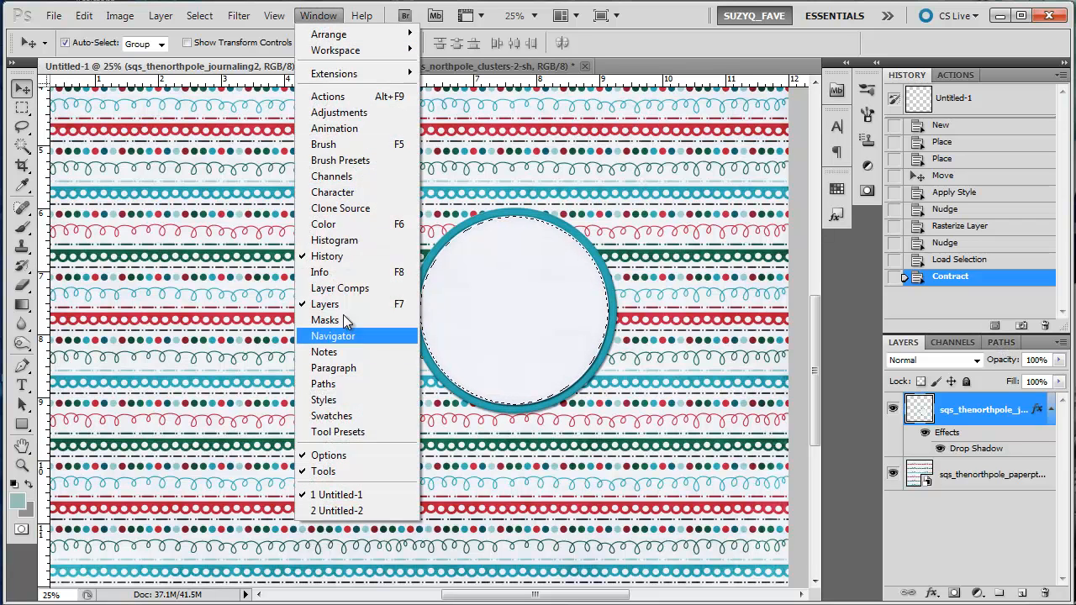
click(329, 385)
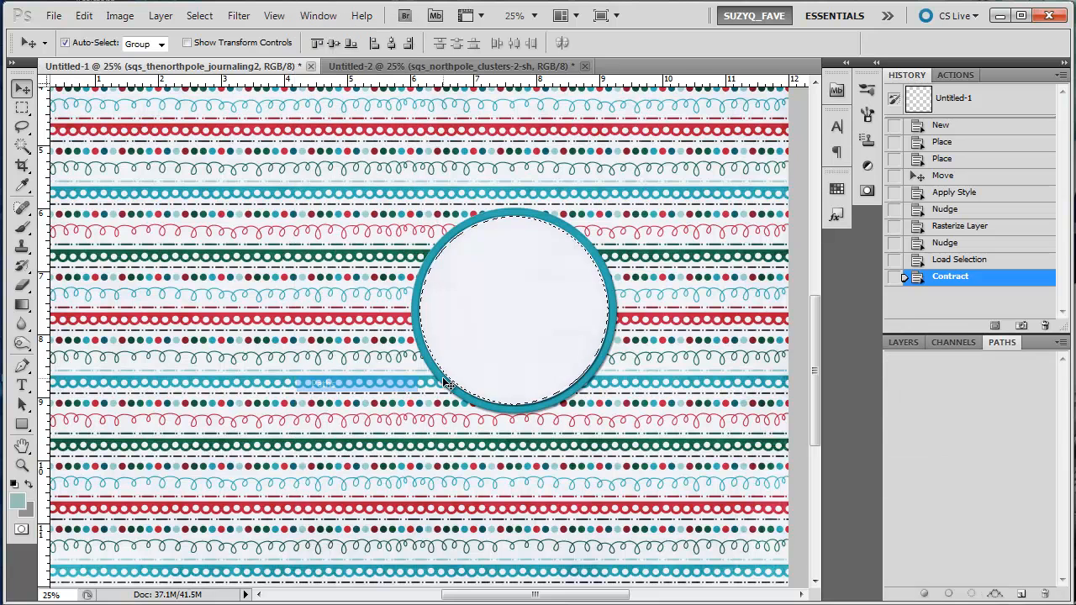
click(996, 594)
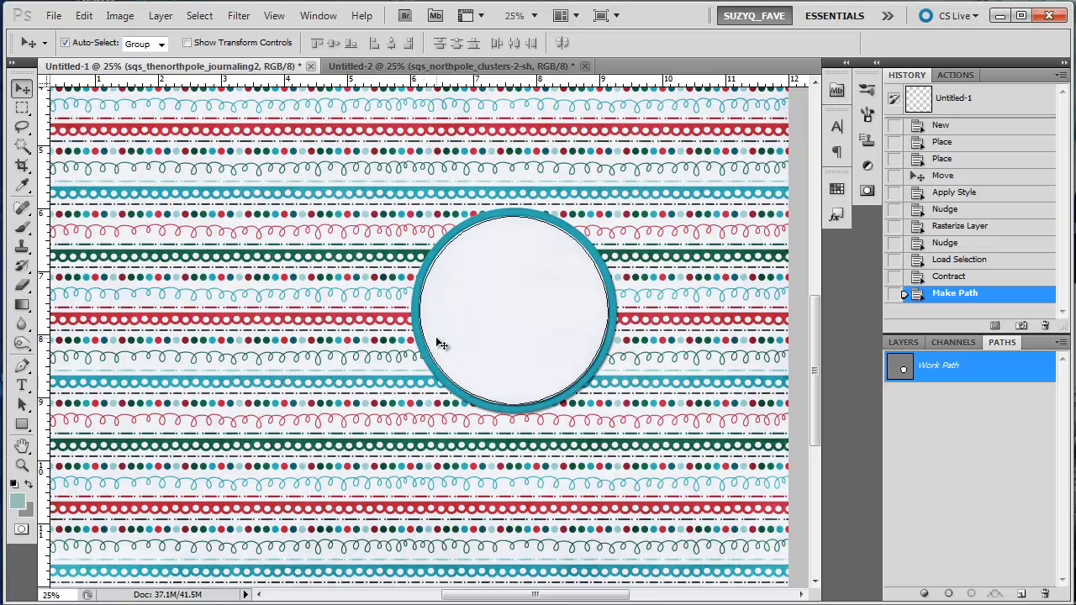
click(906, 342)
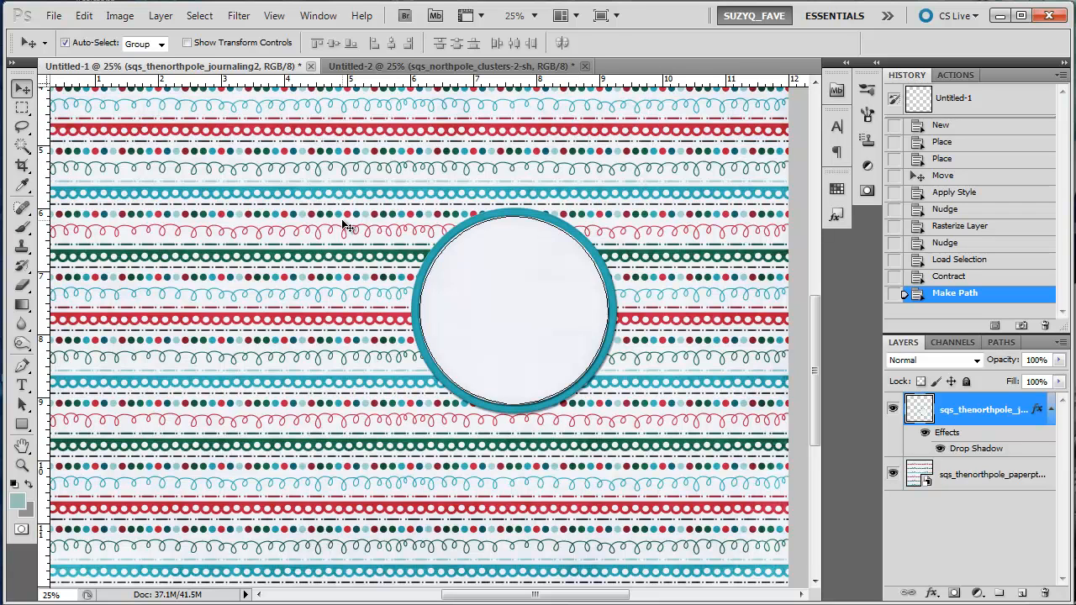
Try to run the text "Merry Christm" along the outer edge of the circular path.
key(t)
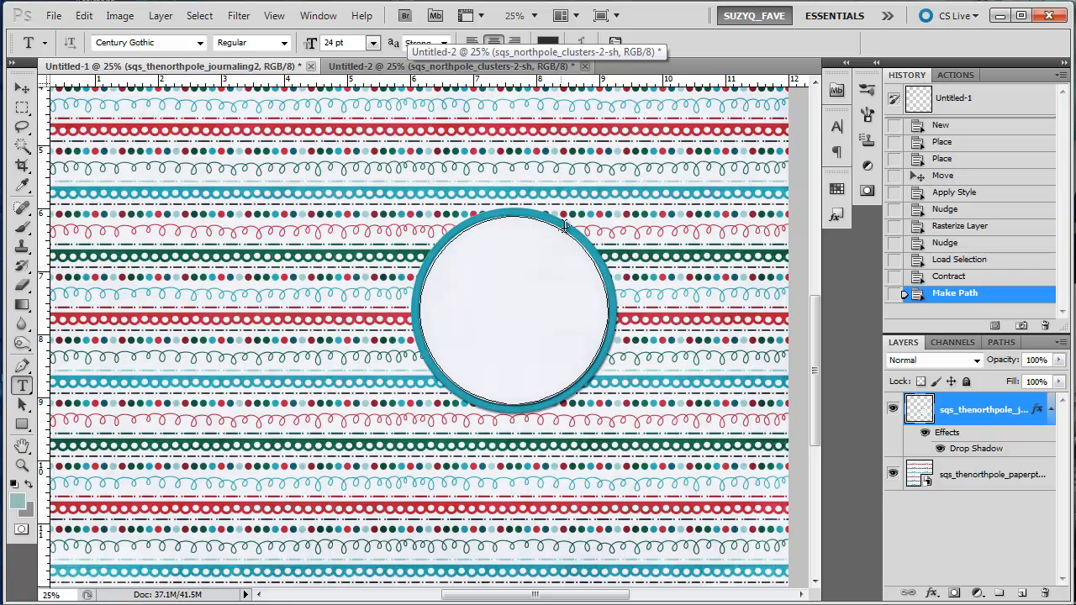
click(520, 215)
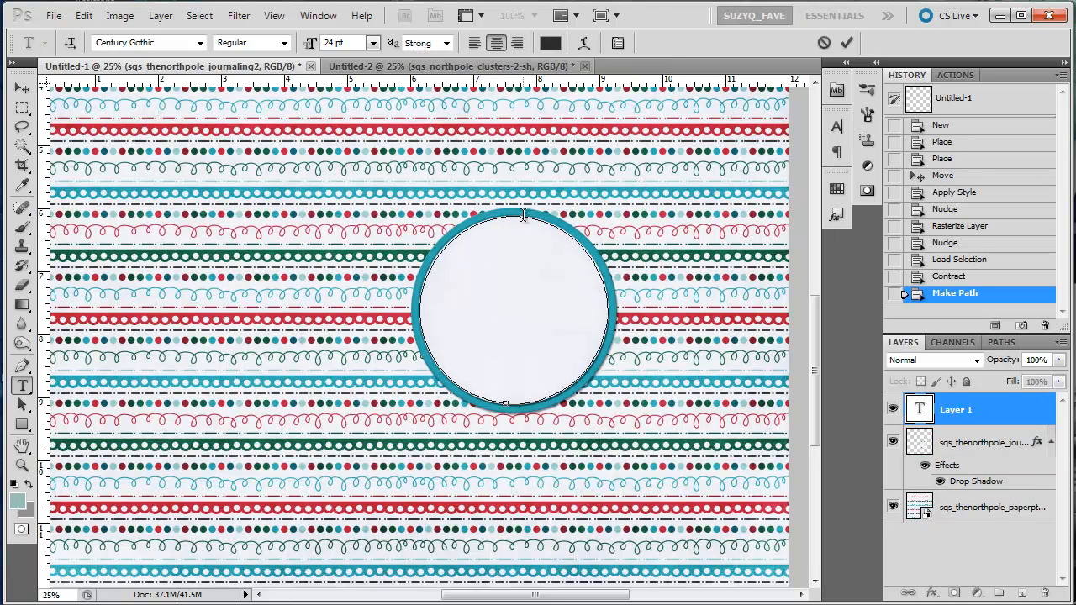
text(Merry Christm)
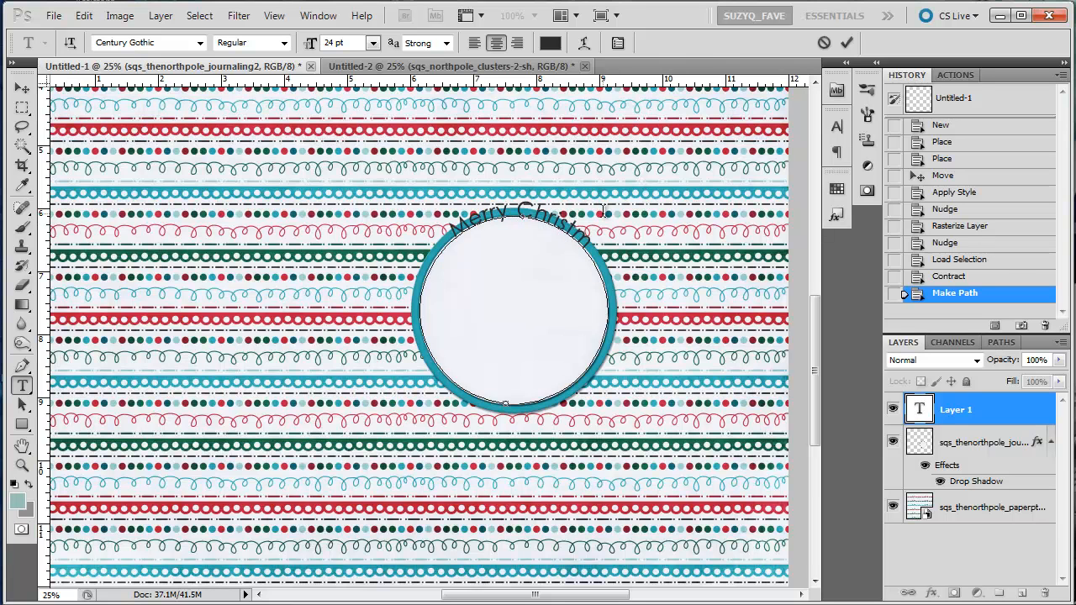
click(950, 276)
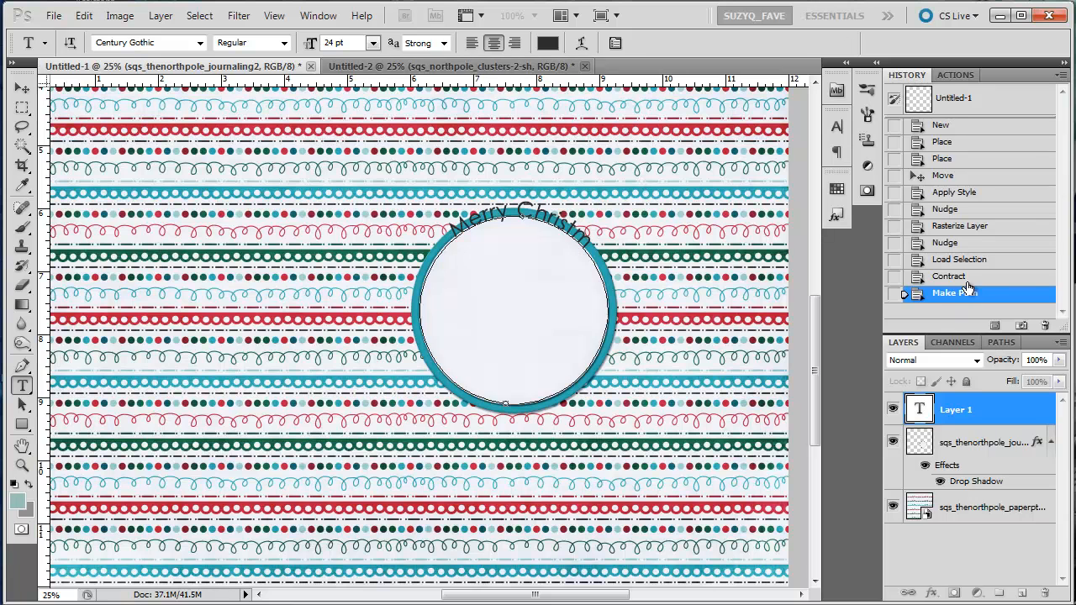
click(965, 294)
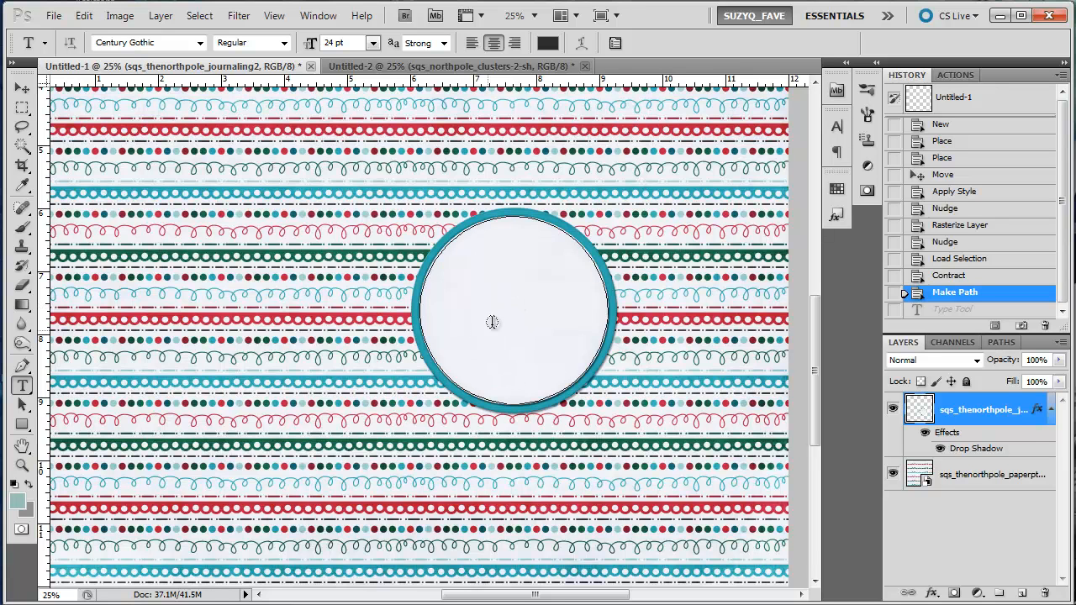
Add the text "Merry Christmas & Happy New Year!" inside the circular path so it wraps within the circle.
click(515, 349)
text(Merry Christ)
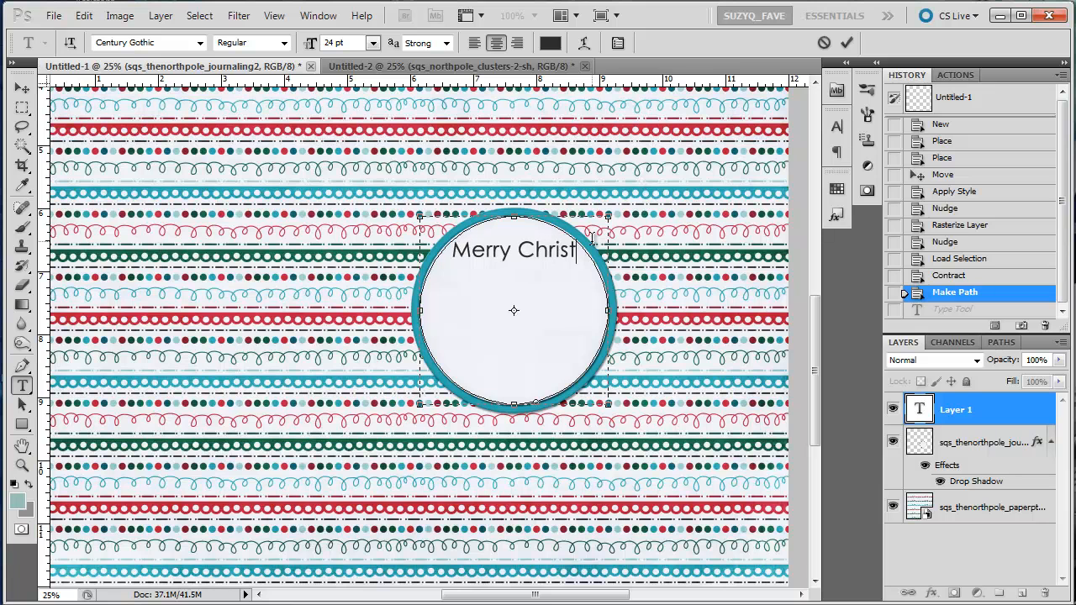
text(mas & Happy)
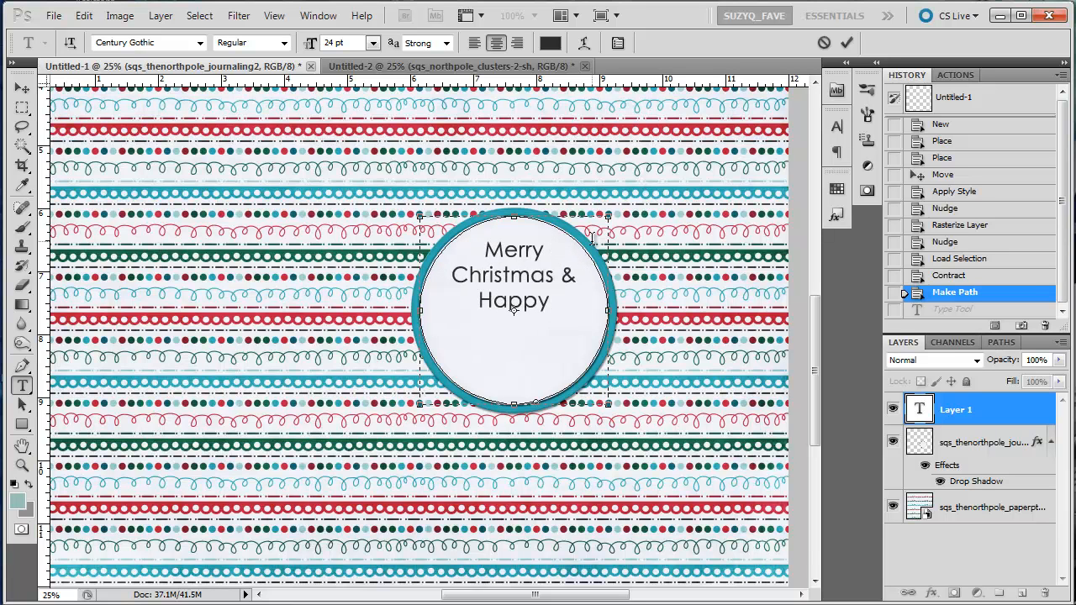
text( New Year)
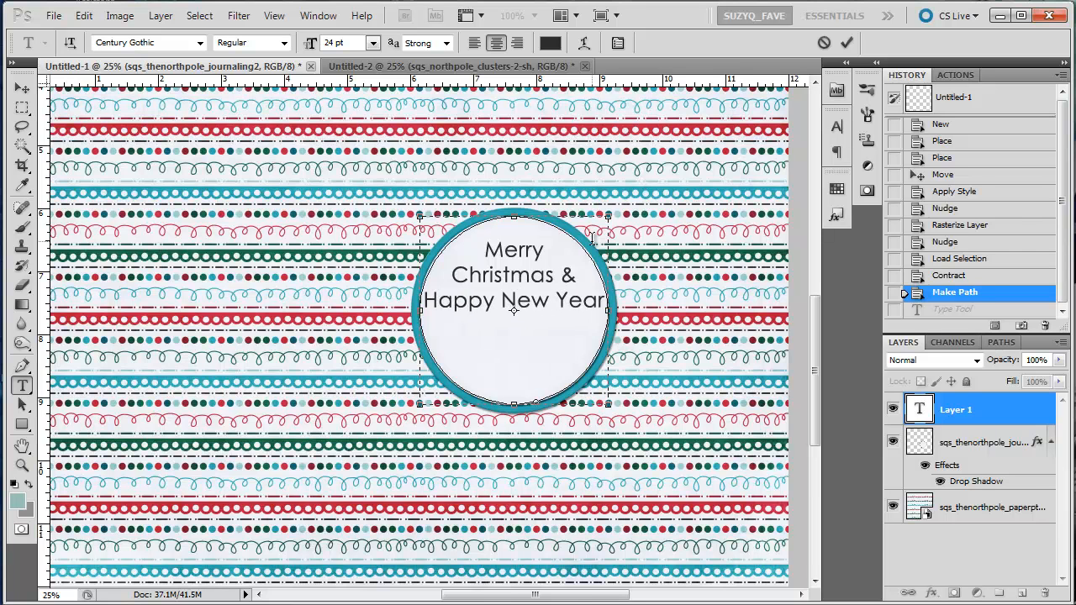
text(!)
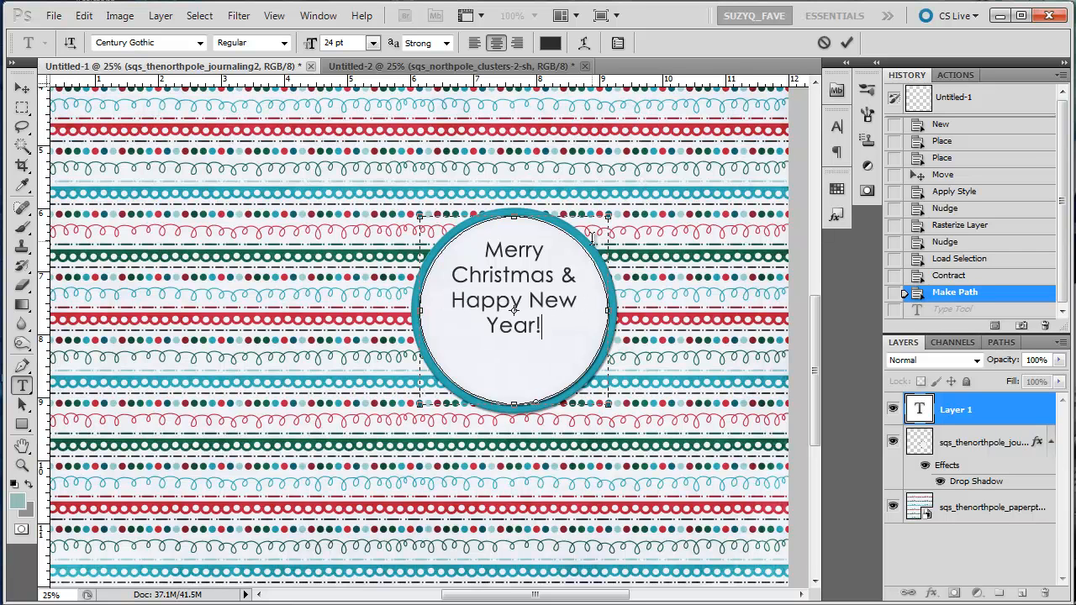
key(ctrl+Return)
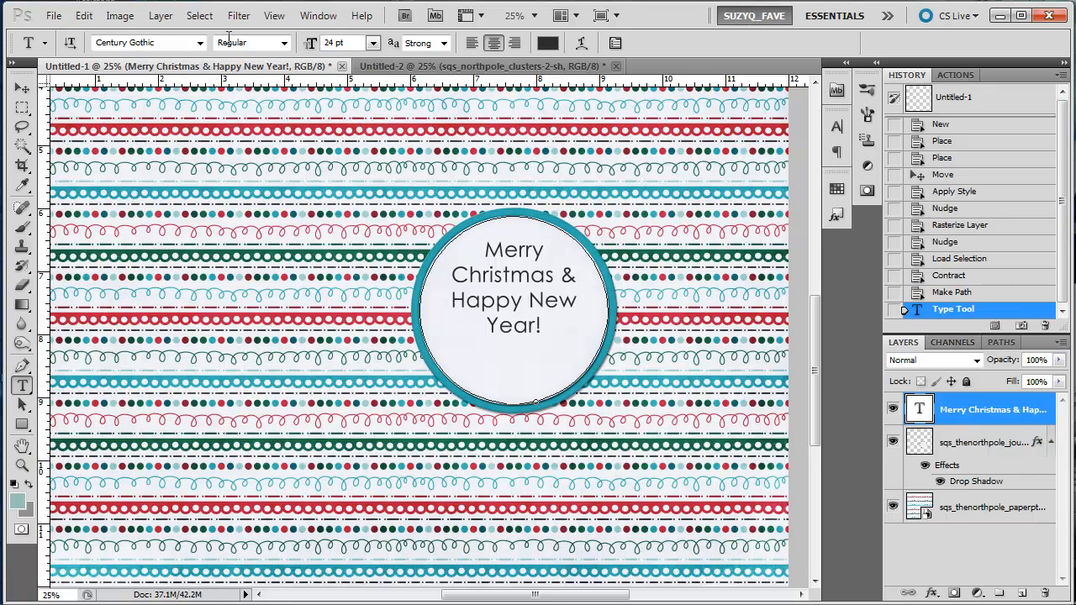
Try the circle text at 48 pt, and set its font size to 14 pt.
click(372, 43)
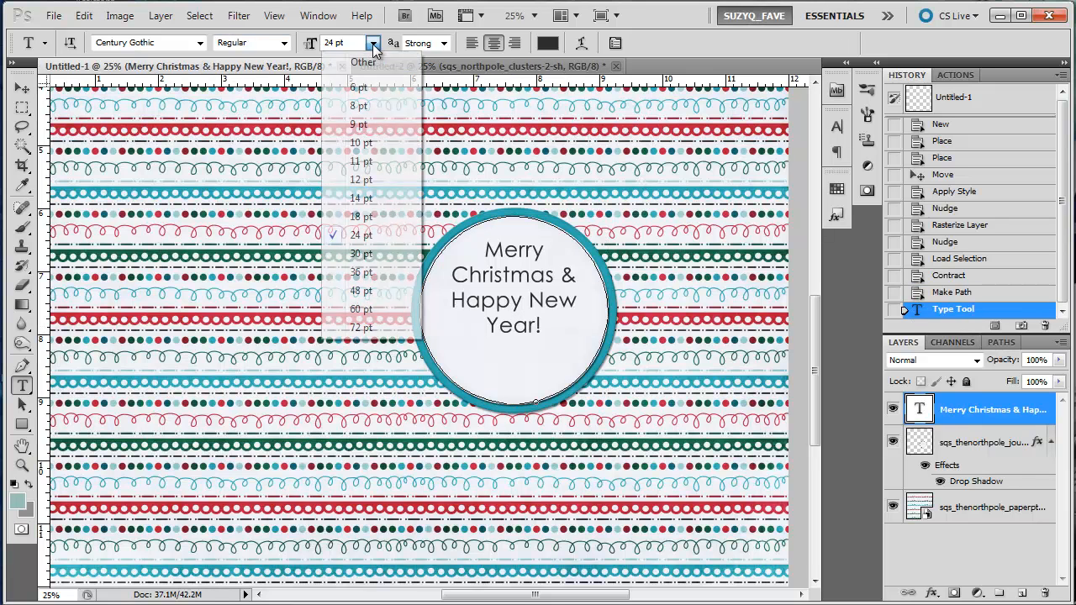
click(391, 290)
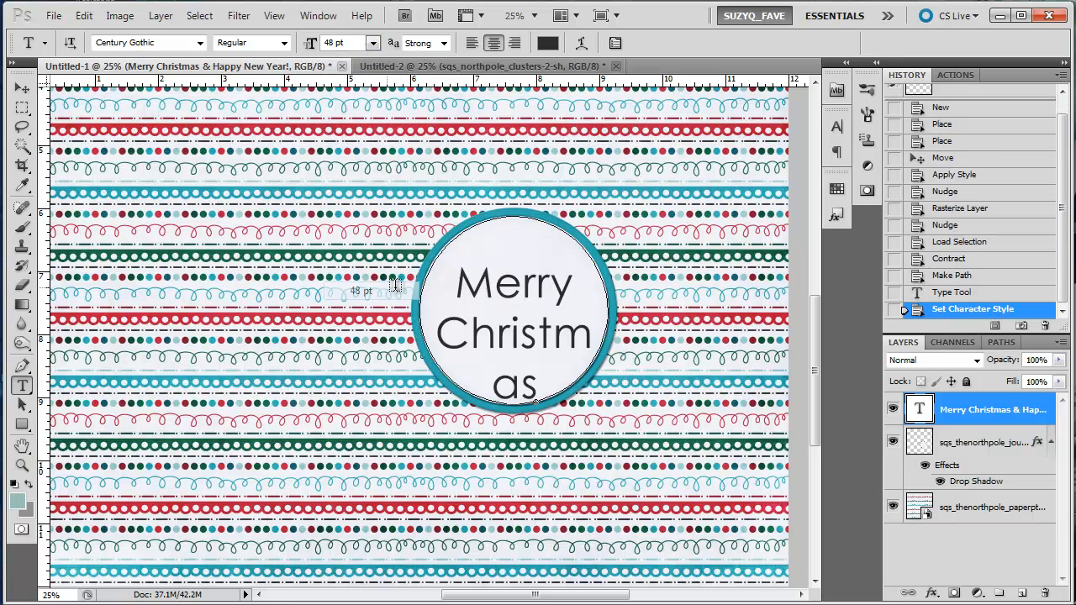
click(372, 43)
click(360, 199)
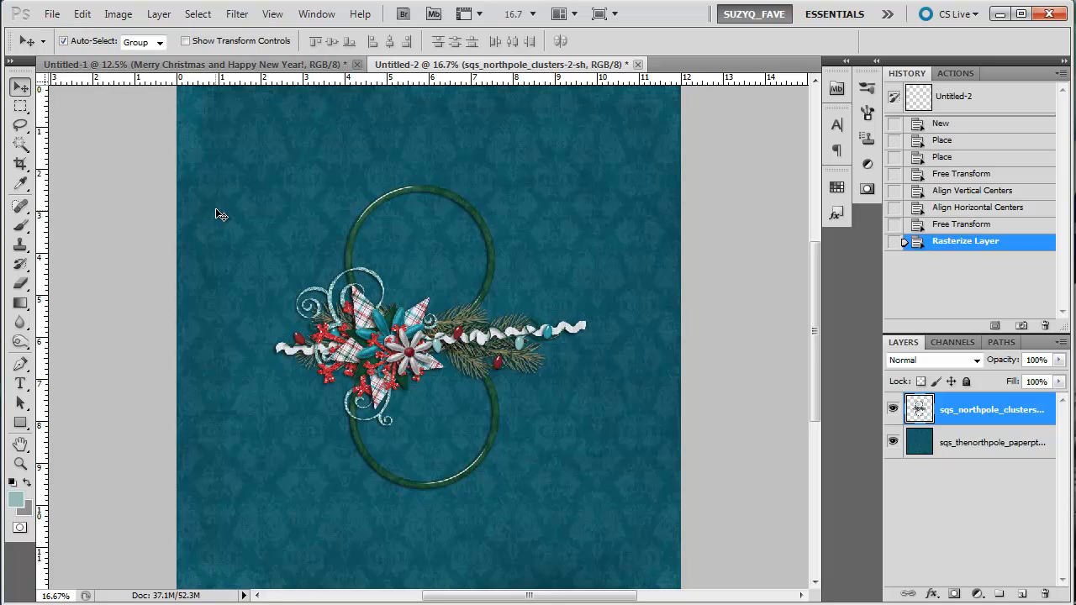
Add a paragraph text box overlapping the upper green ring, reading "Merry Christmas & Happy New Year!".
scroll(257, 202, up, 2)
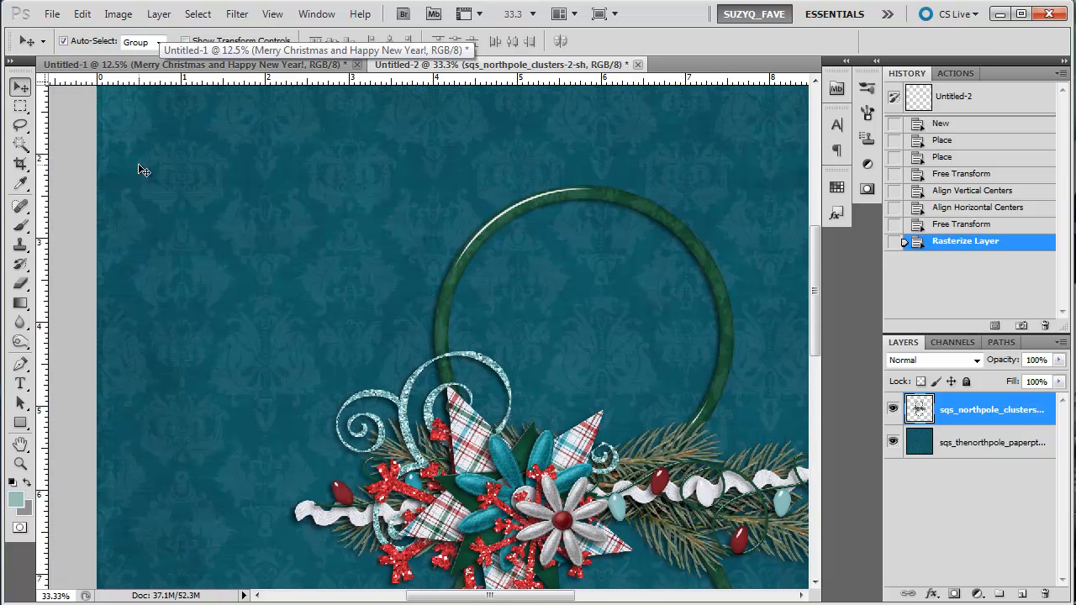
key(t)
drag(283, 145, 503, 376)
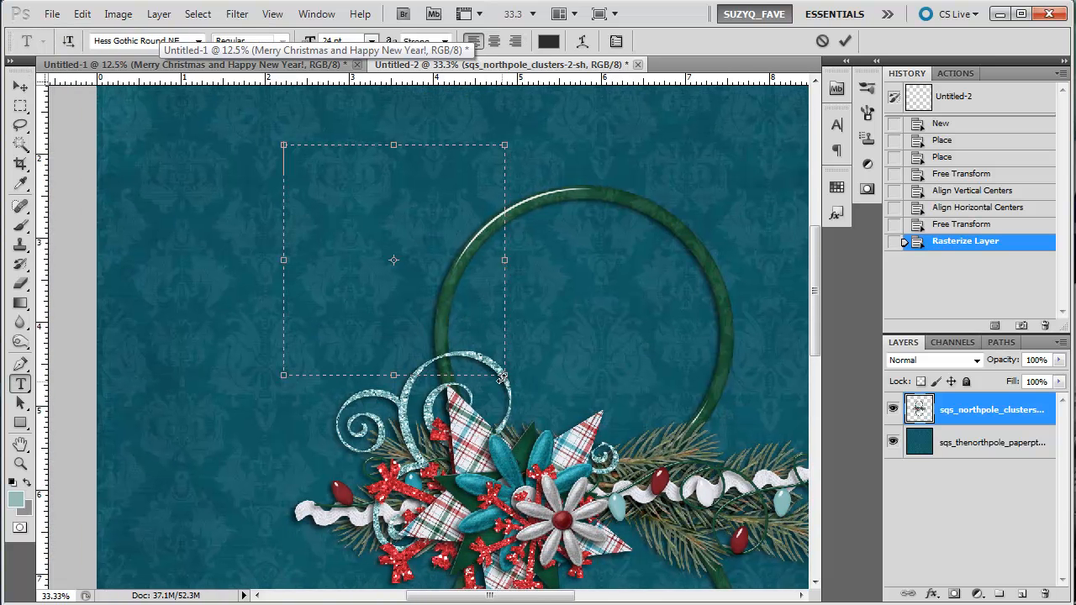
text(Mer)
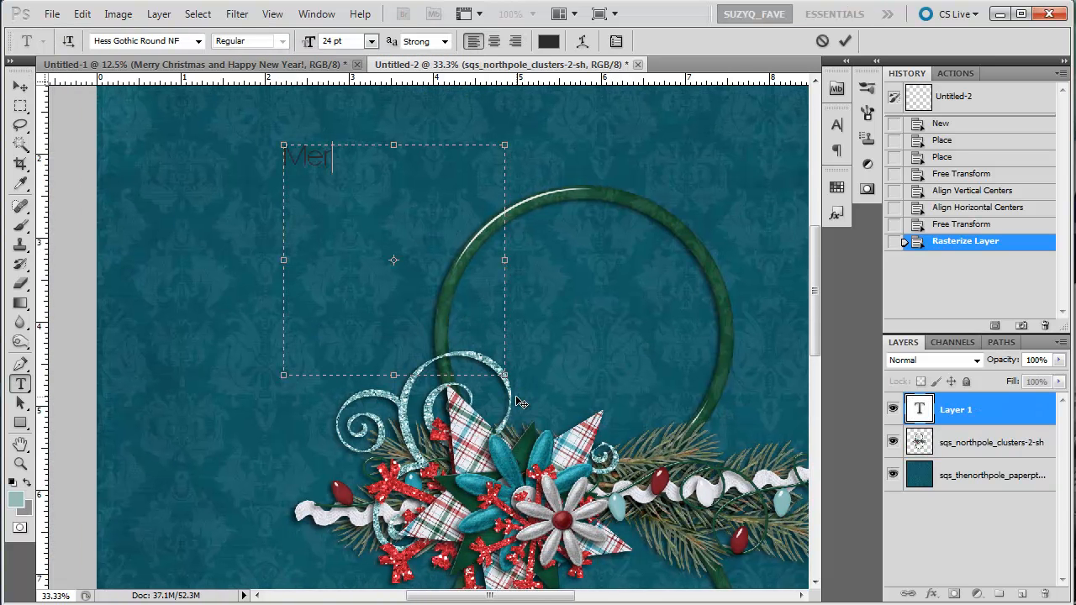
text(ryyChristmas & Happy New YEar)
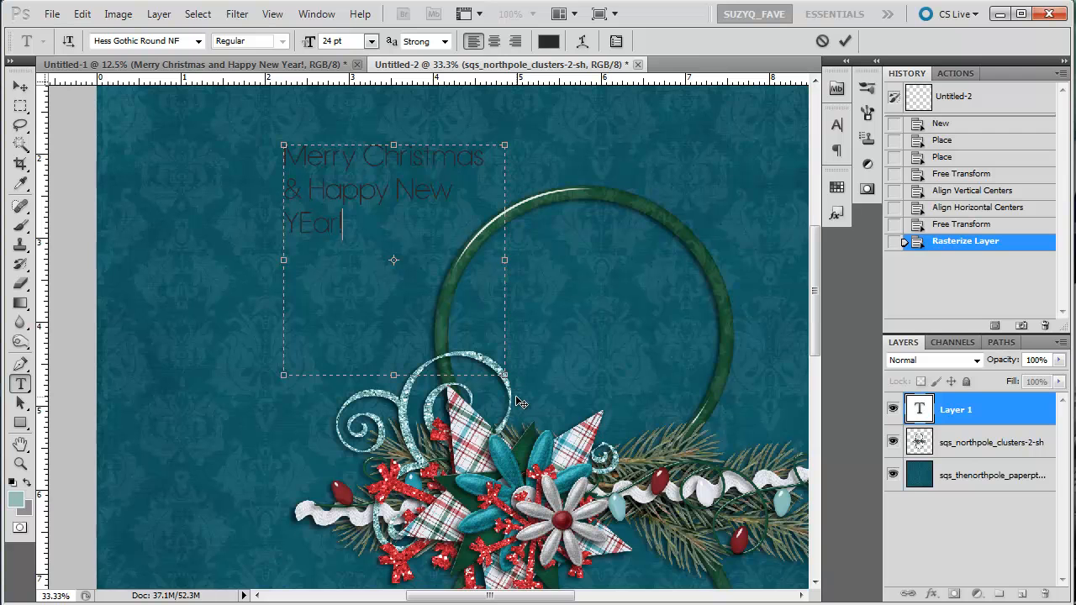
drag(297, 225, 247, 144)
text(e)
click(352, 224)
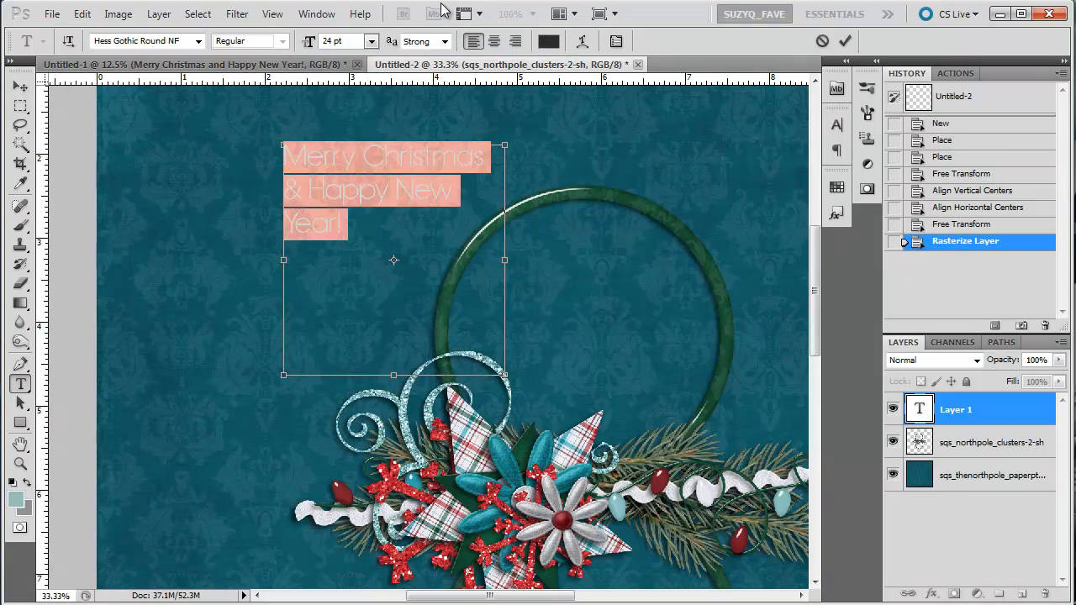
Paste the greeting twice more after the first one and commit the text.
click(378, 245)
key(ctrl+v)
key(ctrl+v)
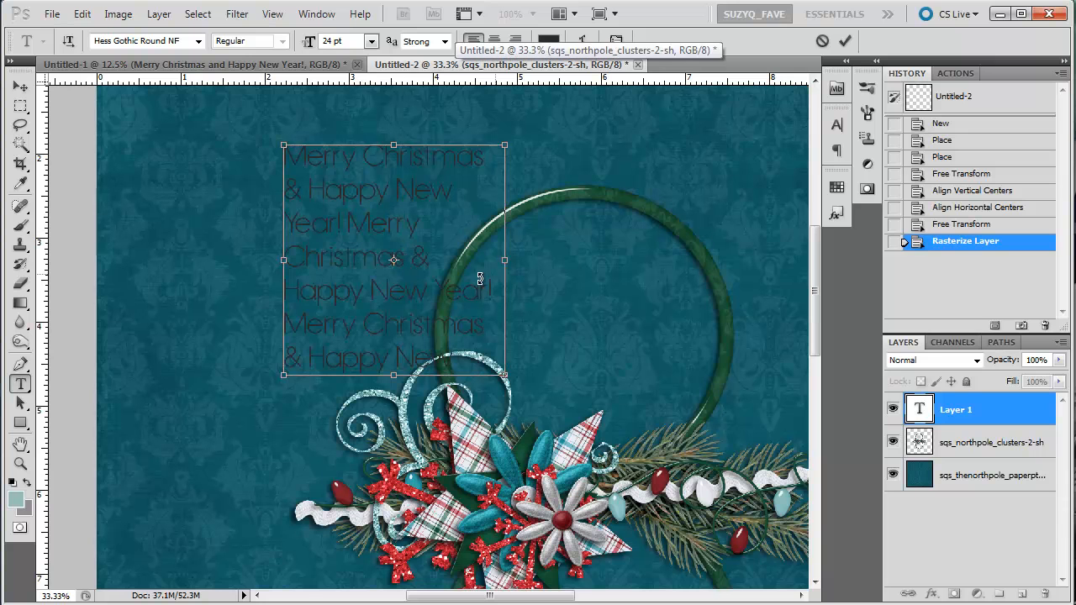
key(ctrl+Return)
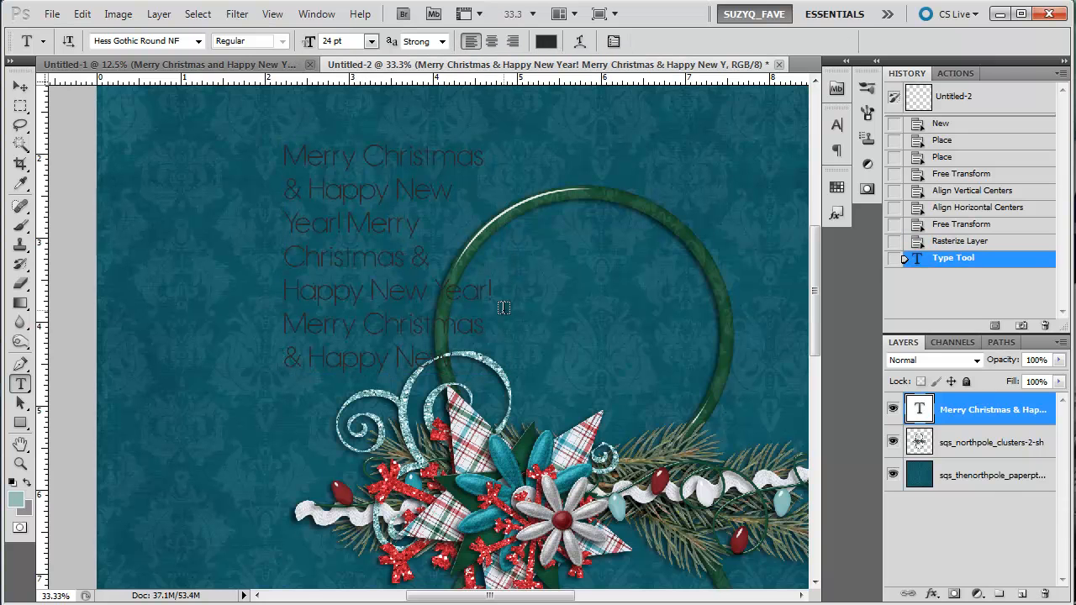
Try a manual line break before the second "Year!", and delete the greeting's text layer.
click(428, 290)
key(Return)
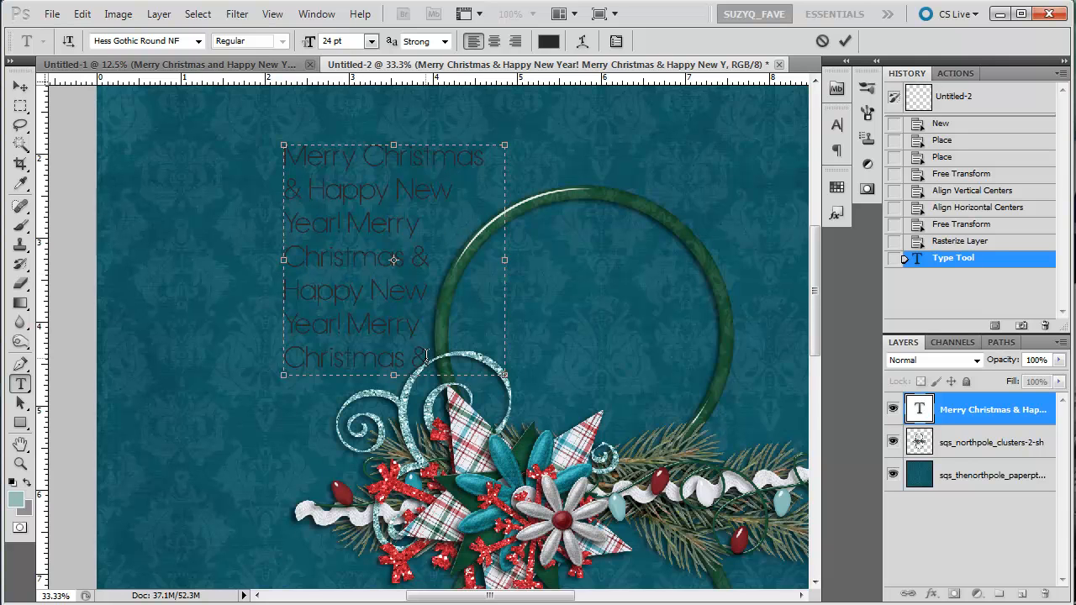
click(961, 414)
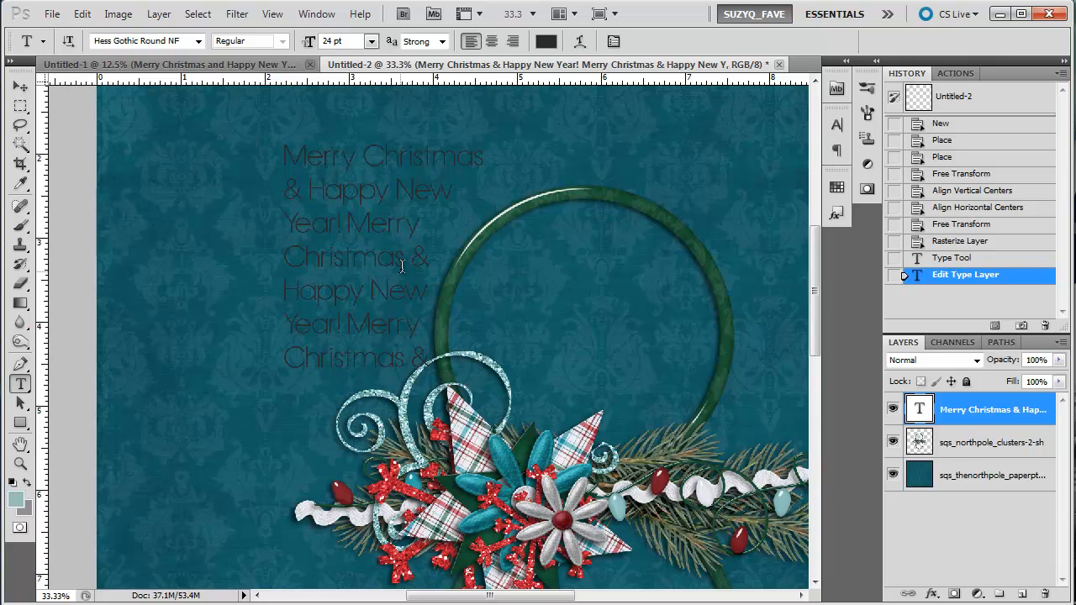
key(Delete)
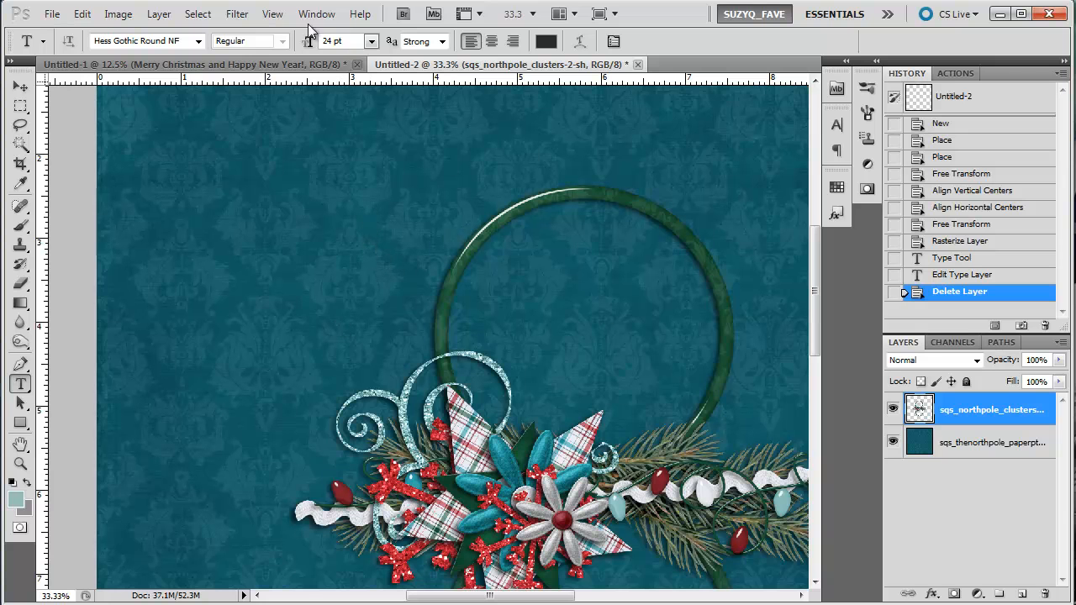
Display the grid over the layout.
click(272, 14)
mouse_move(390, 261)
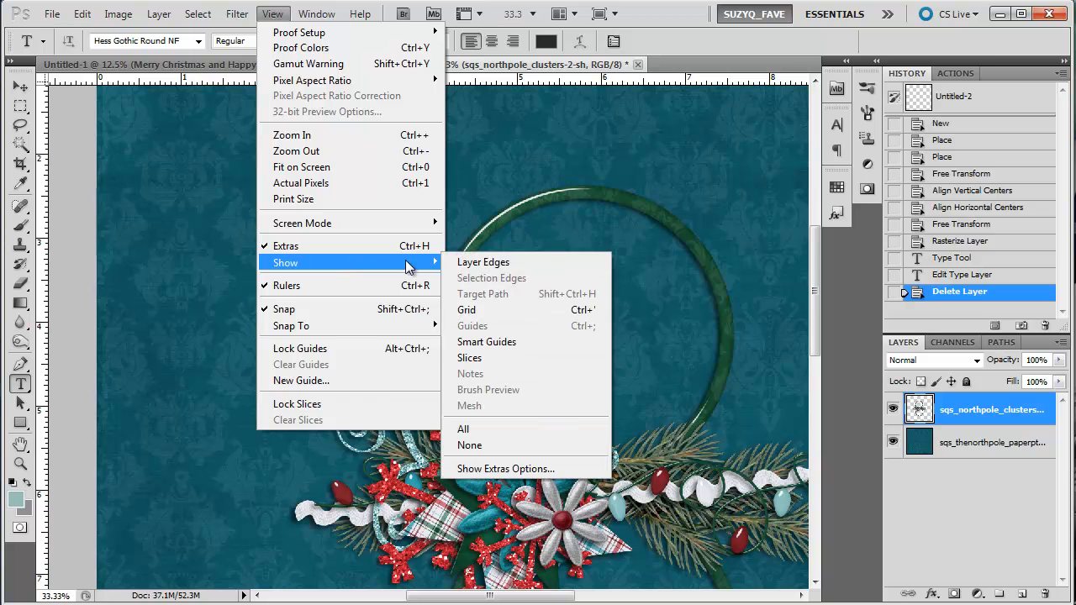
click(601, 309)
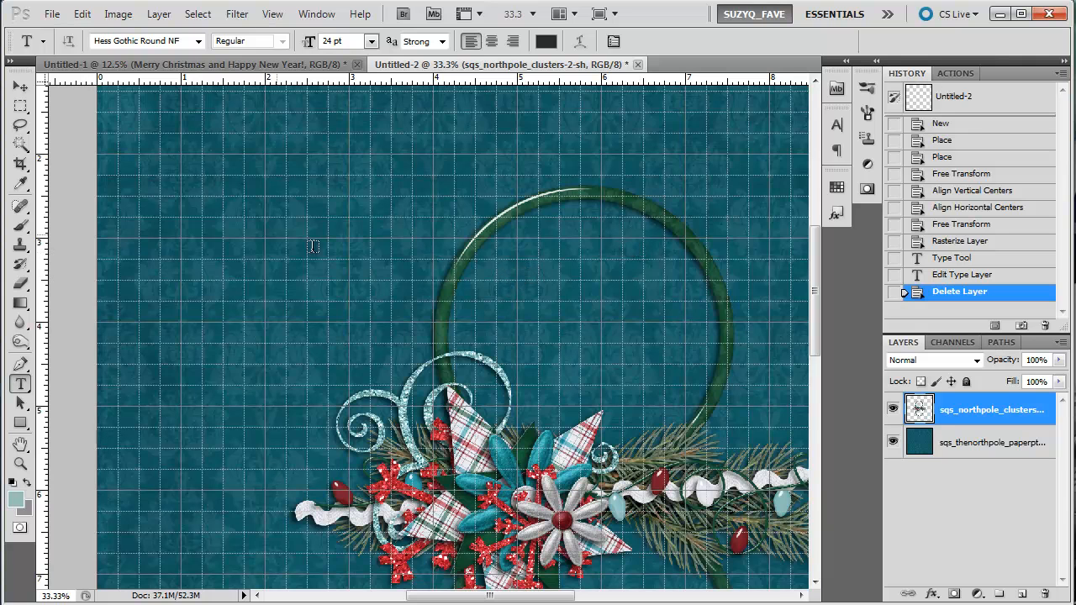
Check the gridline spacing and subdivisions in the Guides, Grid & Slices preferences, and check that snapping is enabled.
click(25, 91)
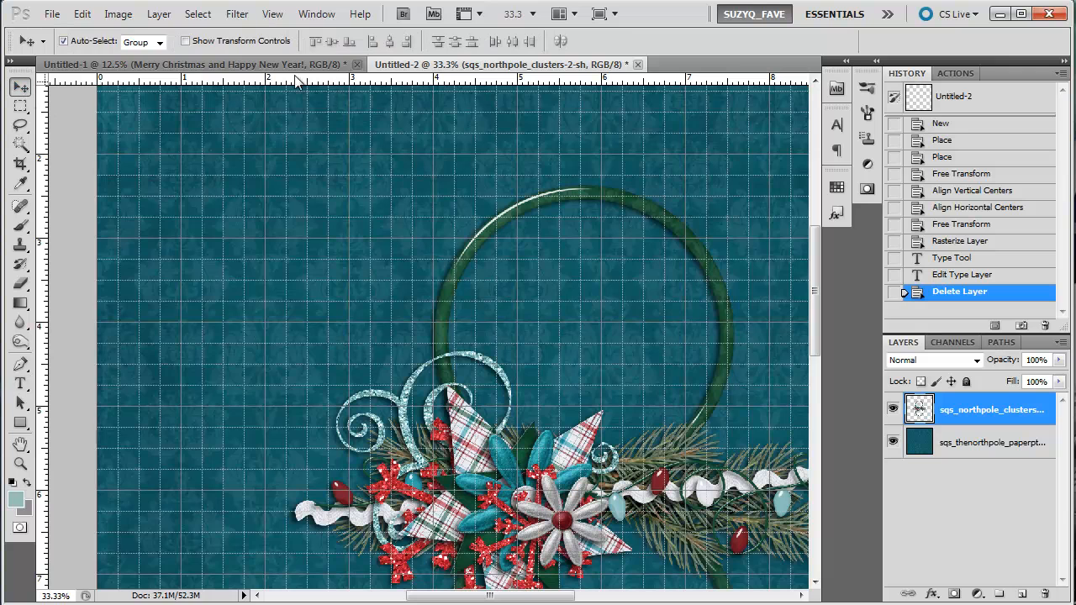
click(81, 13)
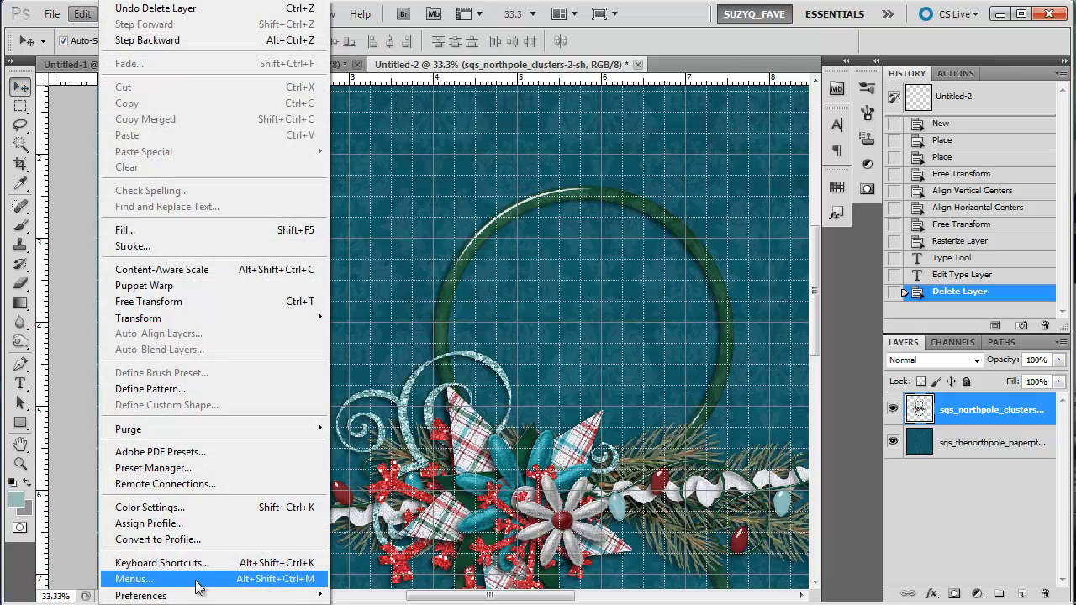
mouse_move(206, 595)
click(402, 542)
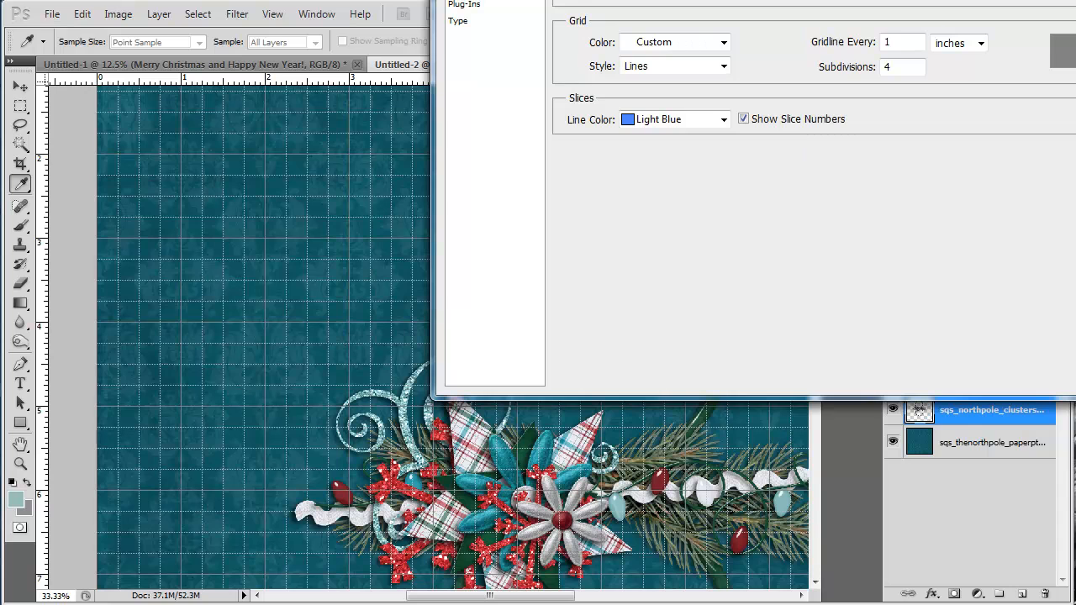
drag(689, 0, 444, 25)
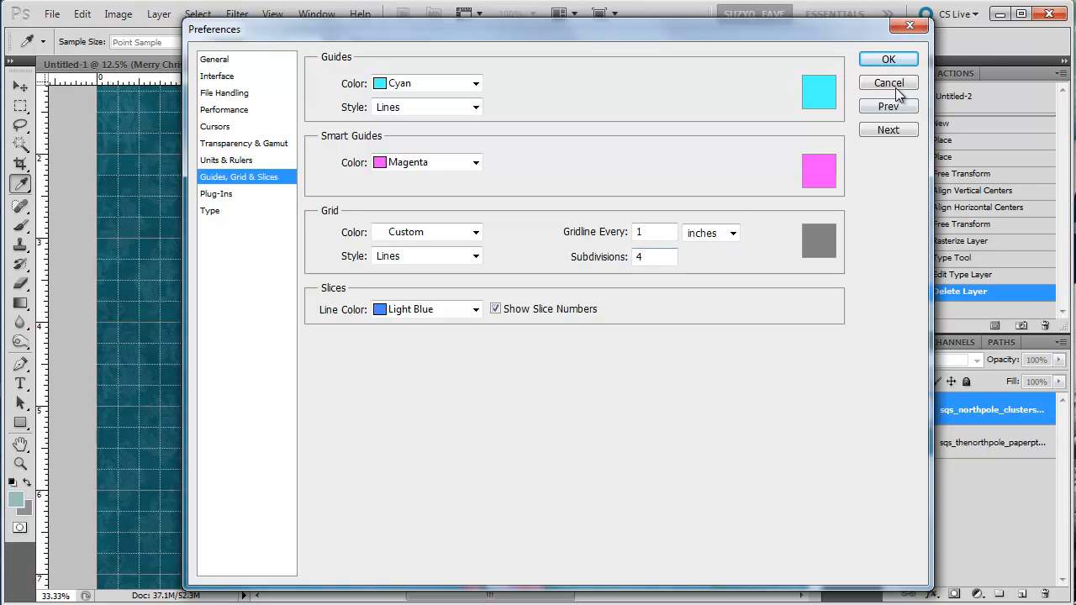
click(888, 60)
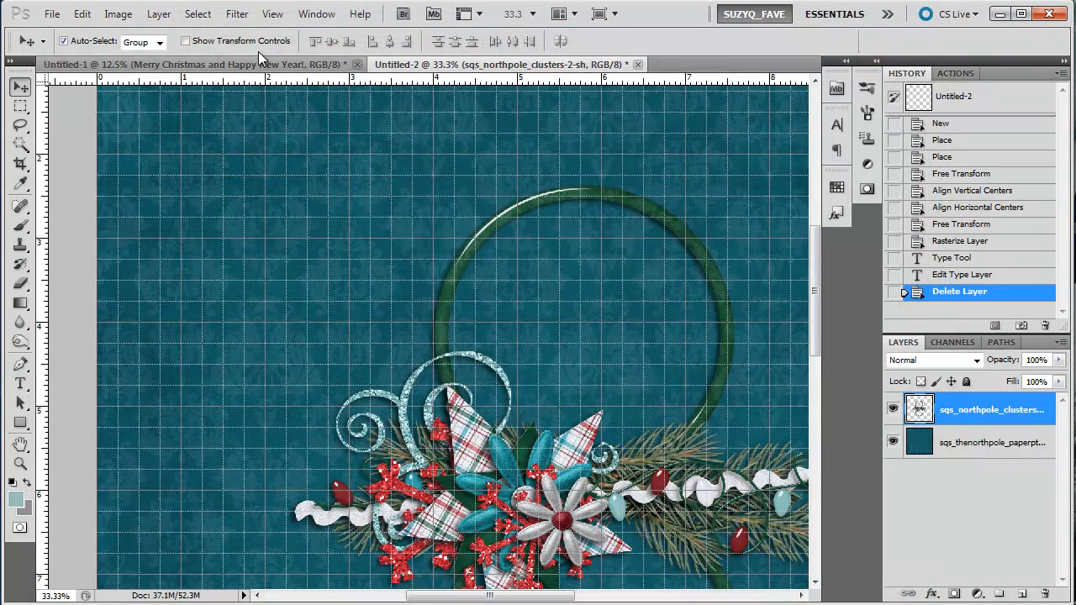
click(272, 14)
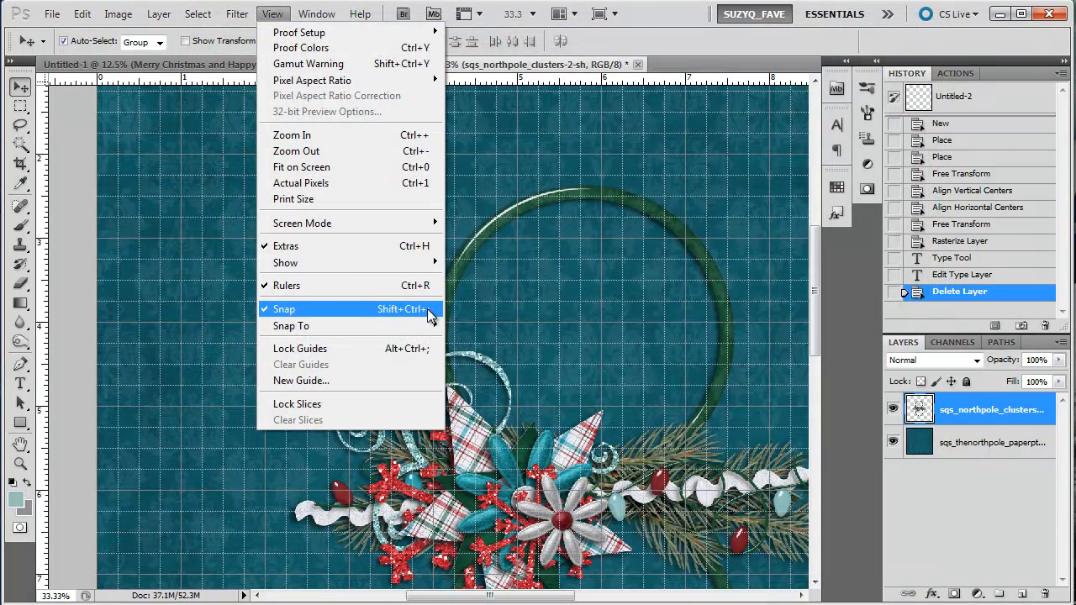
click(274, 15)
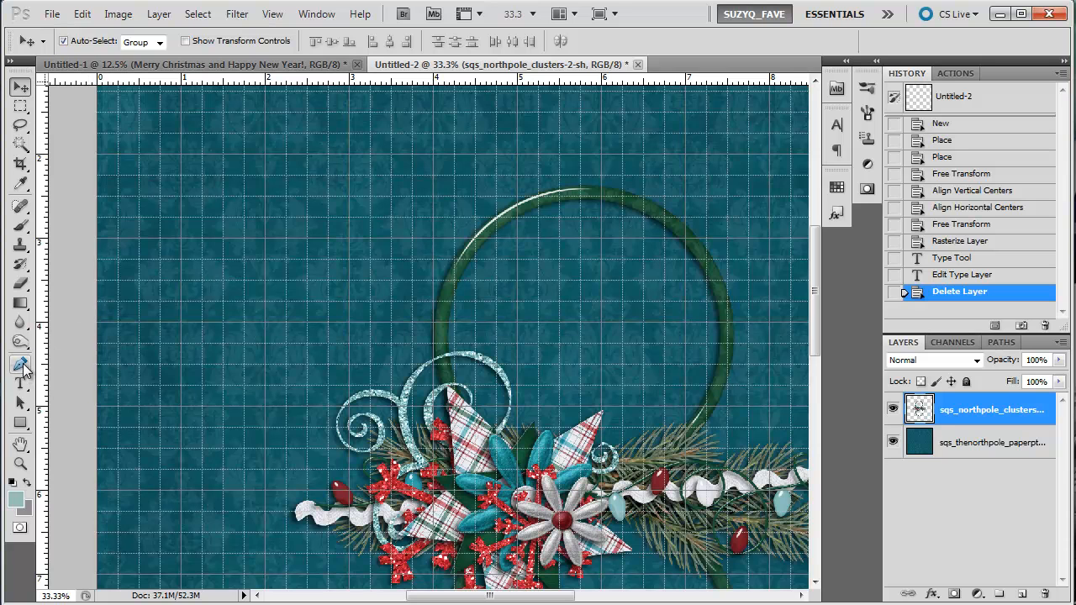
Draw a closed trapezoid path with the Pen tool beside the ring, about 2 in wide along its top and 1 in along its bottom.
click(20, 364)
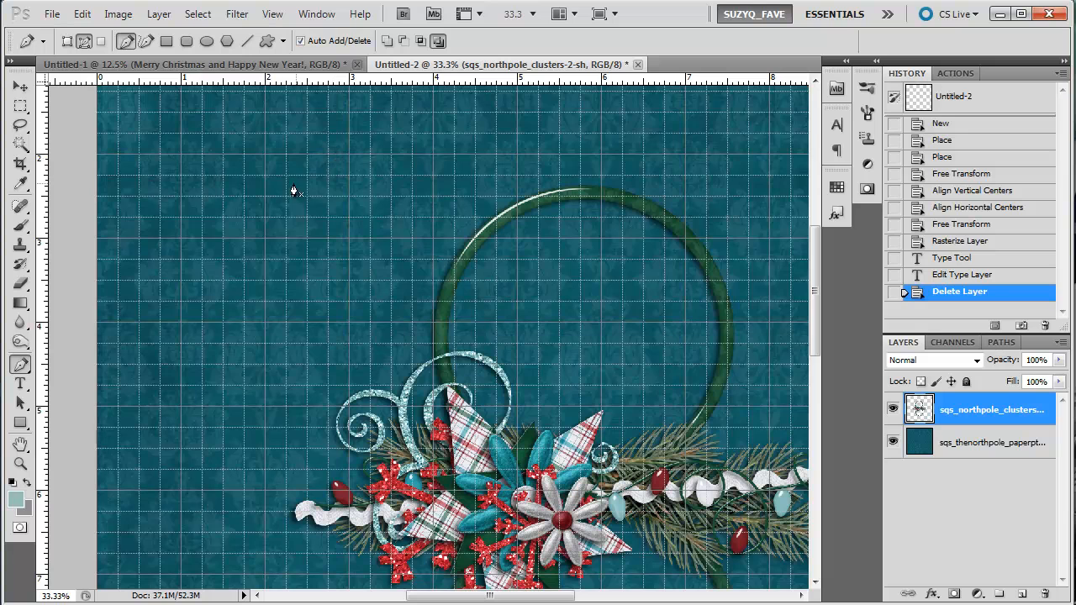
click(265, 176)
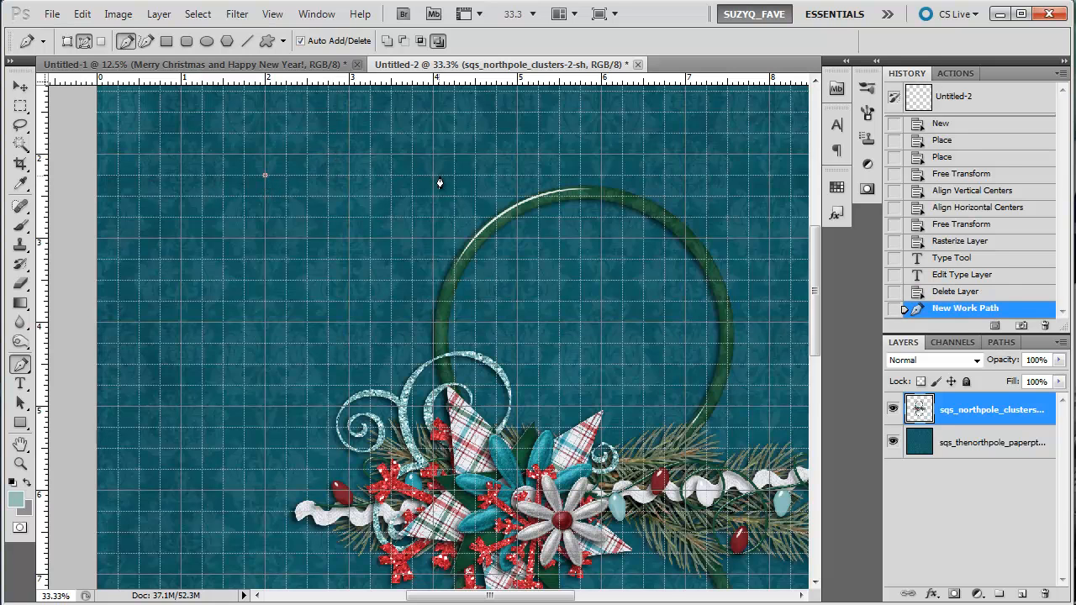
click(433, 176)
click(391, 237)
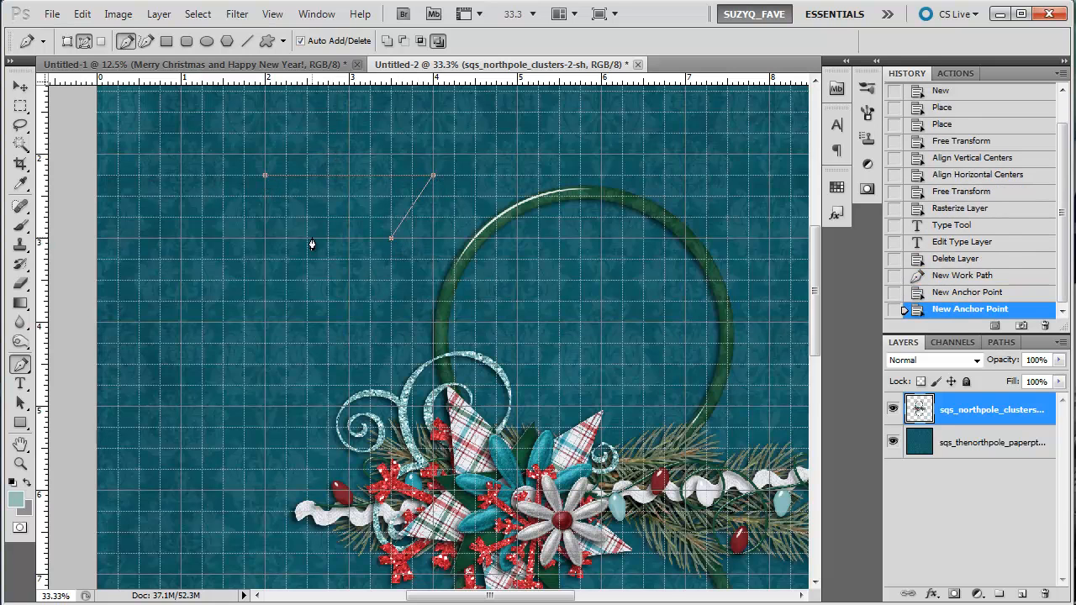
click(307, 238)
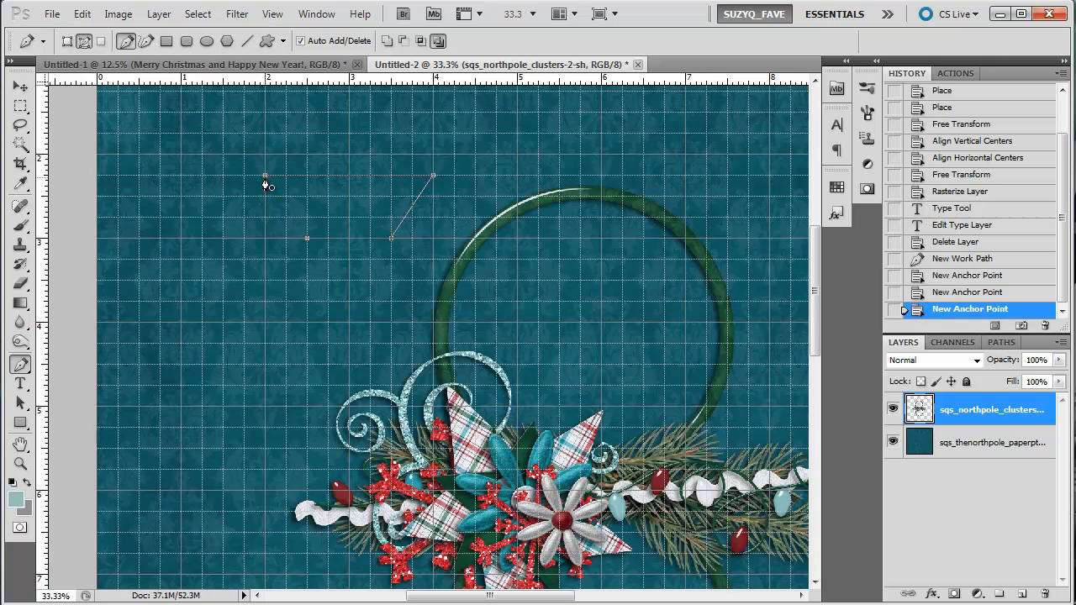
click(267, 176)
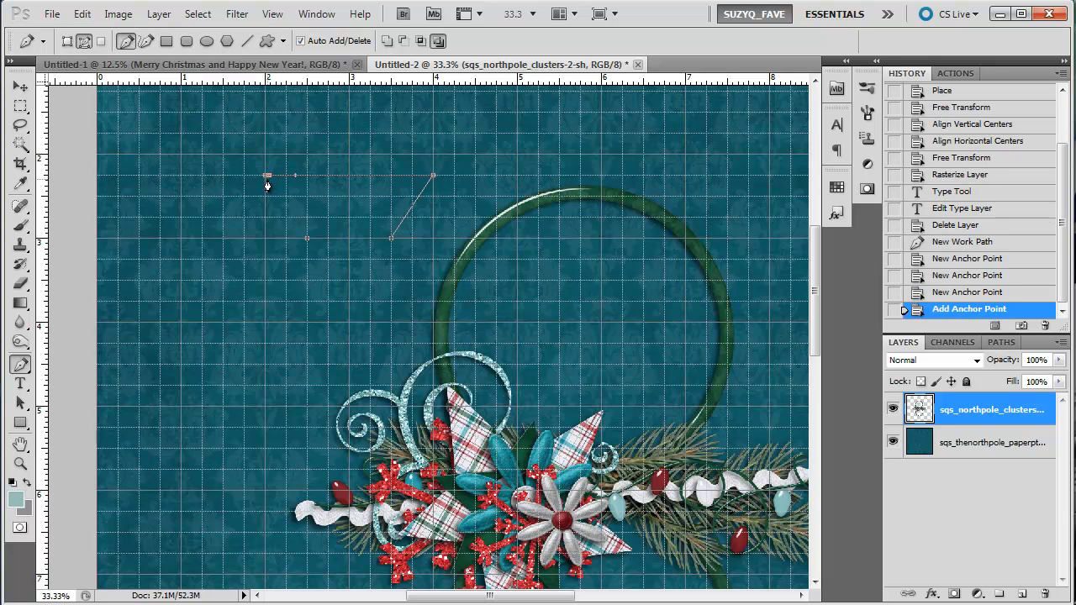
key(ctrl+z)
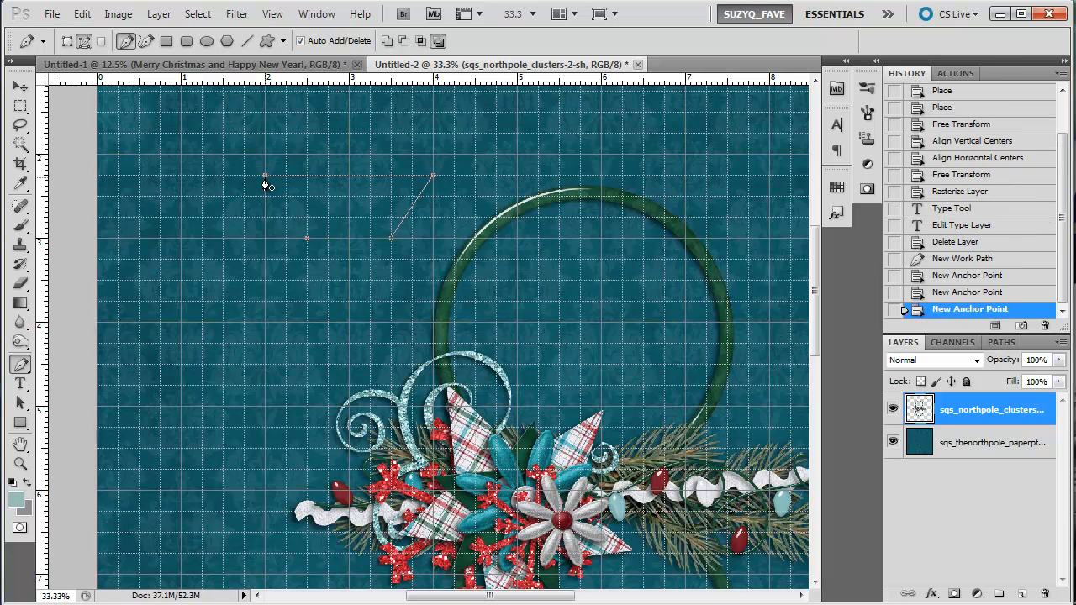
click(265, 177)
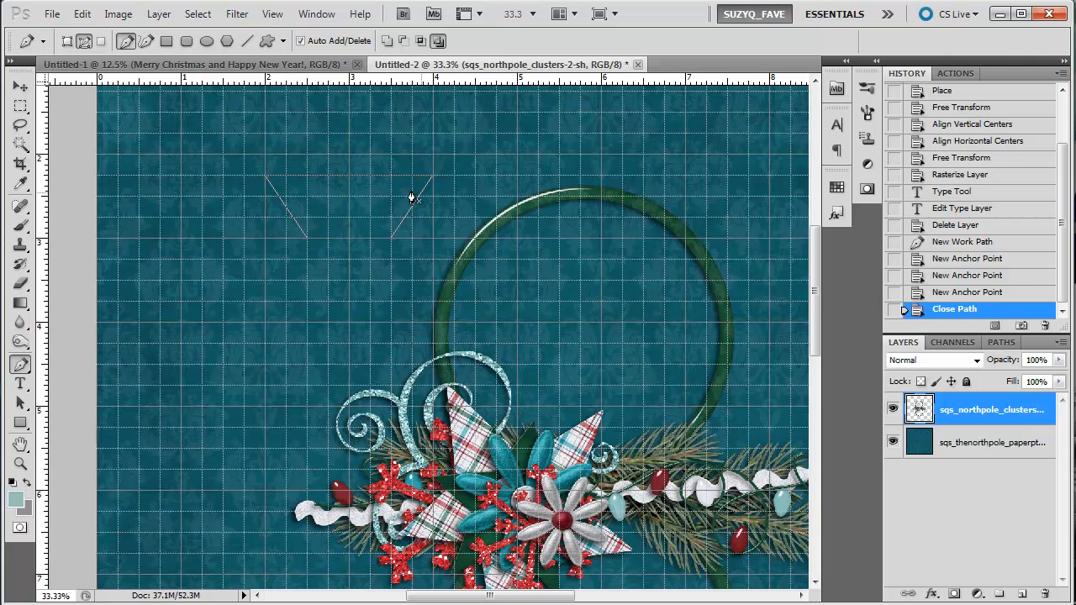
Revert the document history to the Delete Layer state, before the trapezoid path was drawn.
click(961, 293)
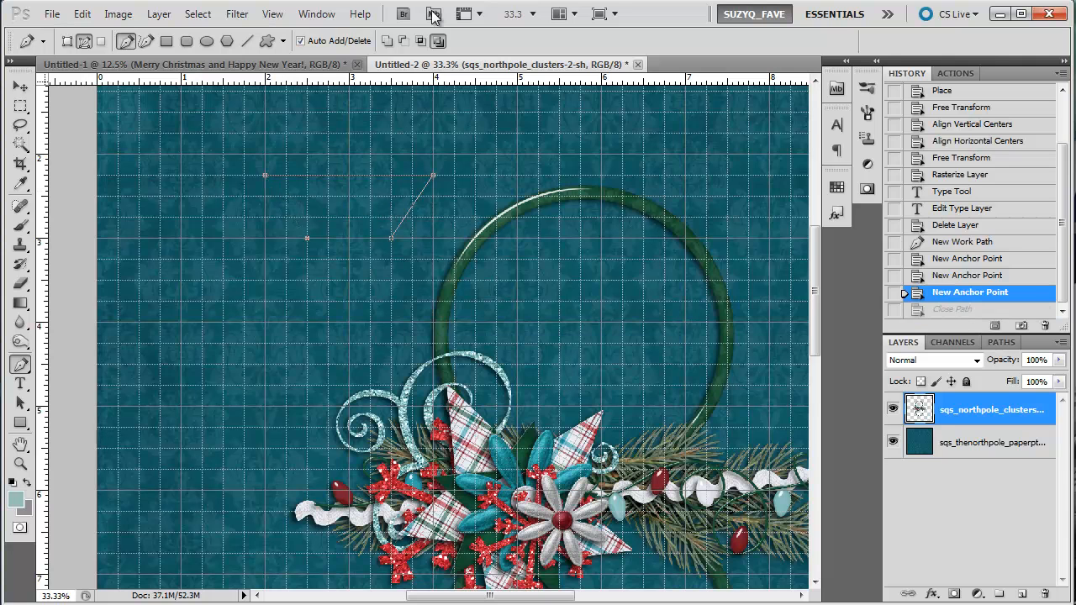
click(962, 242)
click(955, 227)
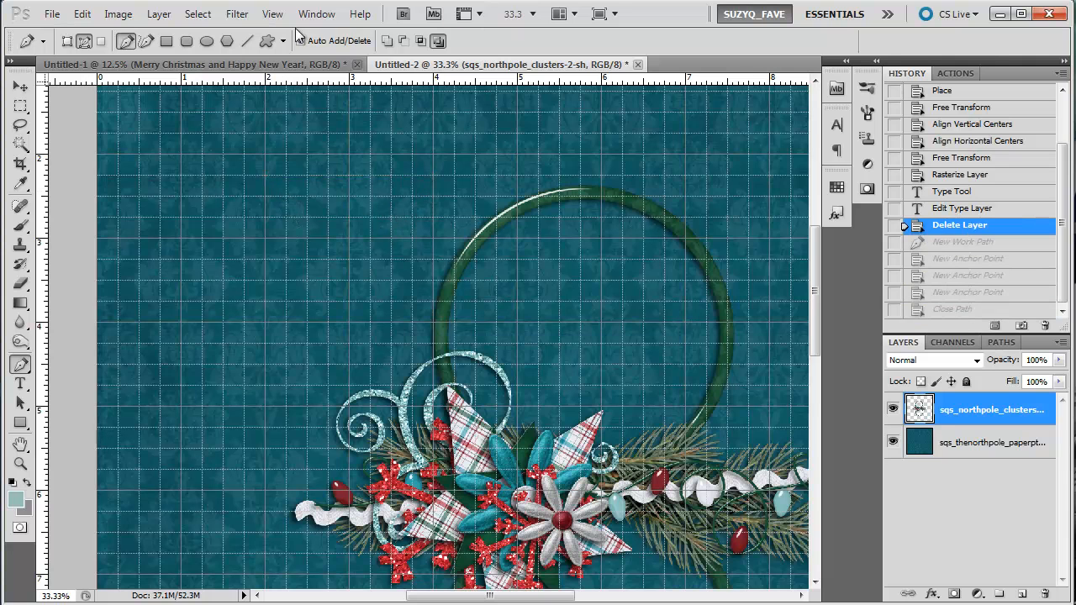
Try a pen path with a straight top edge and a curved right side, and revert to the Delete Layer state.
click(265, 176)
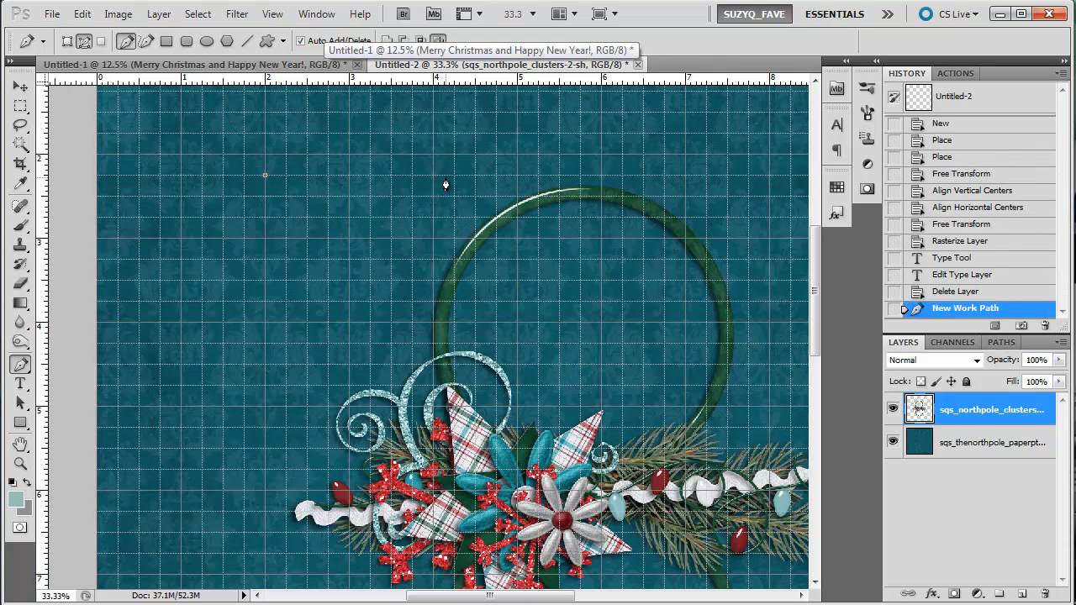
drag(434, 258, 377, 311)
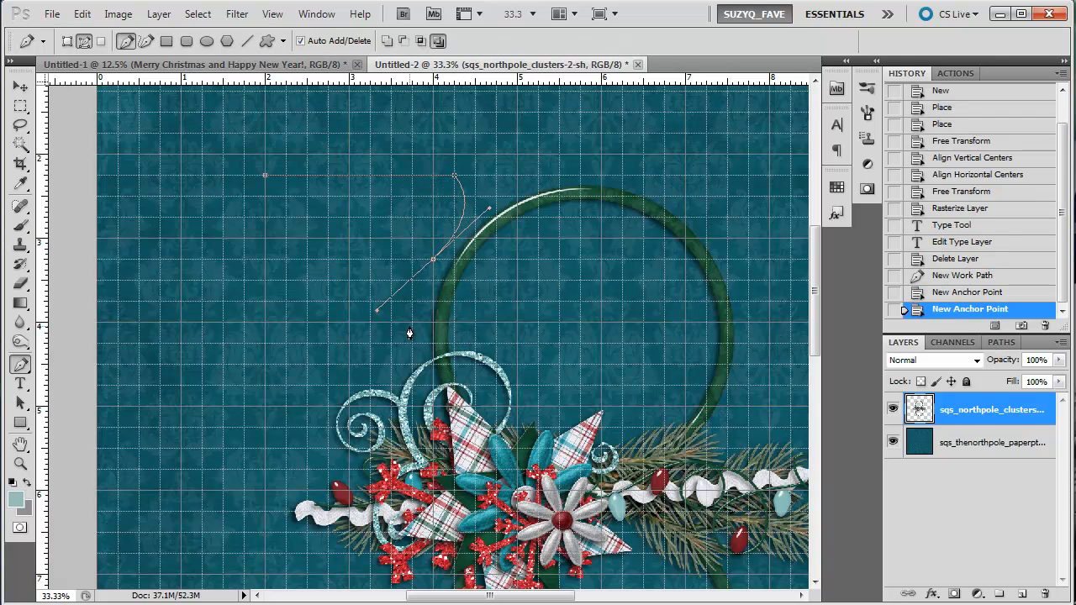
click(956, 259)
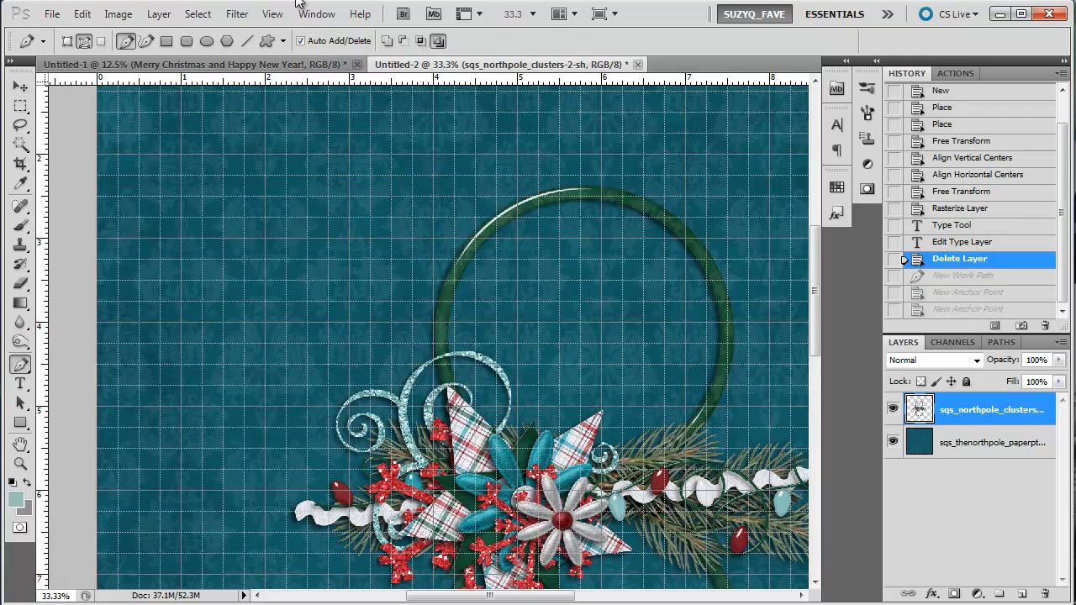
Draw a closed pen path at the ring's upper left, about 3 in wide along its top, with a curved right side, and hide the grid.
click(264, 155)
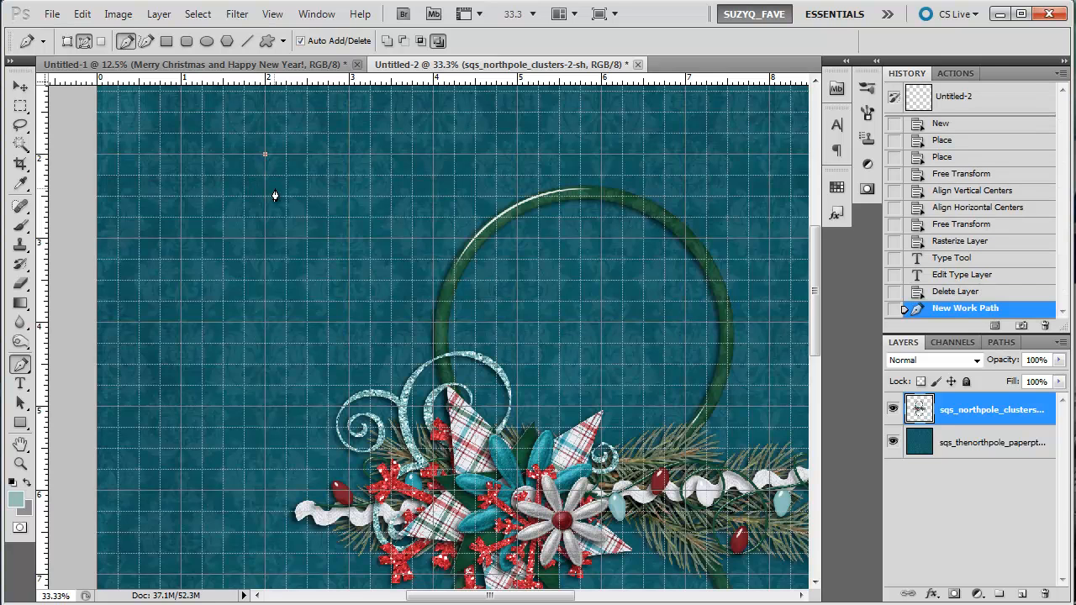
click(516, 155)
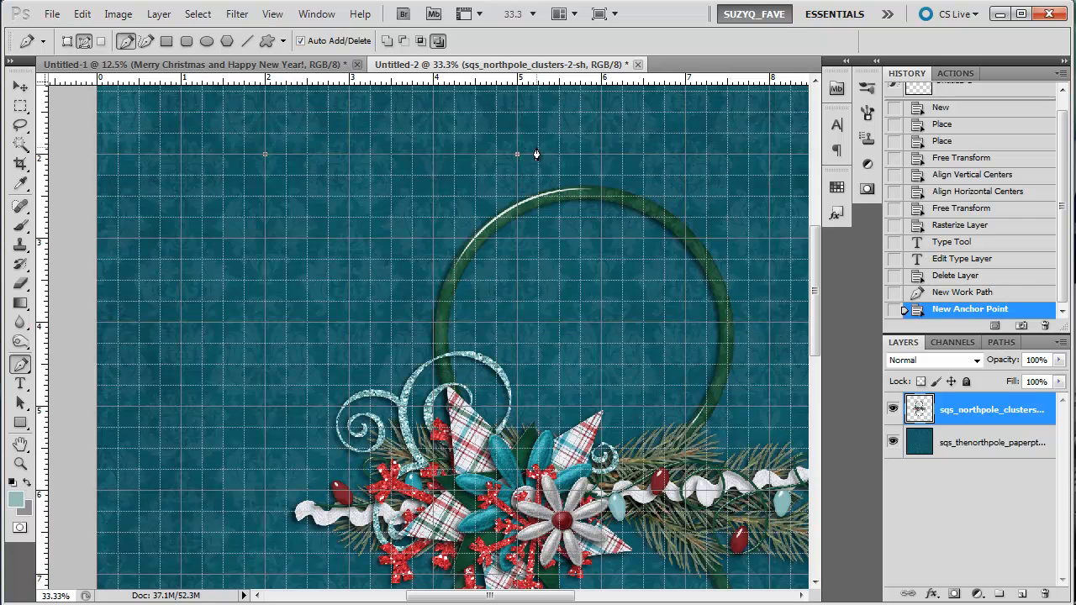
drag(412, 279, 411, 343)
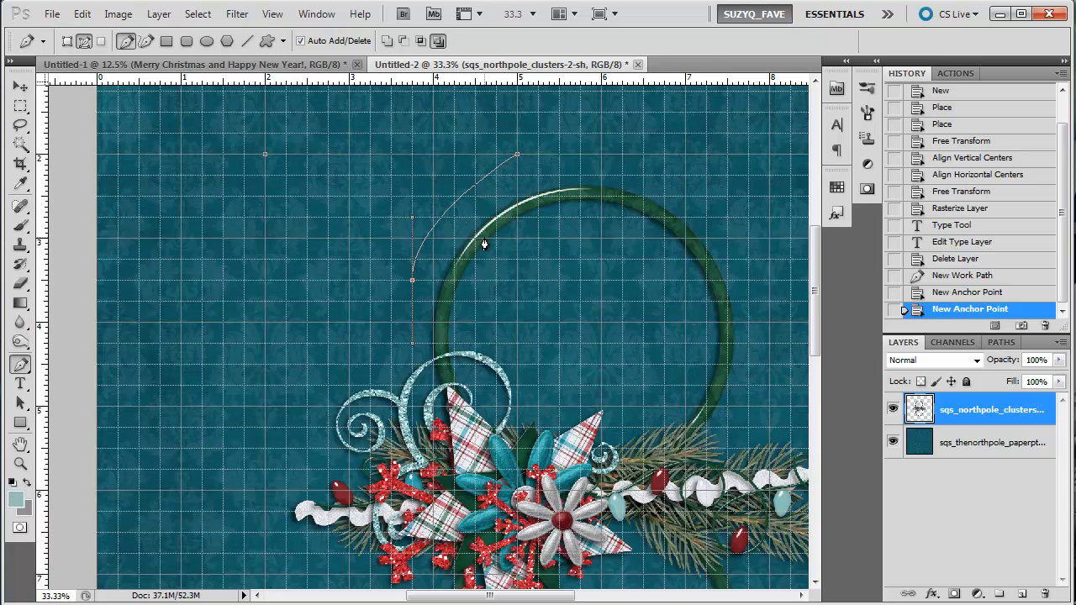
click(941, 294)
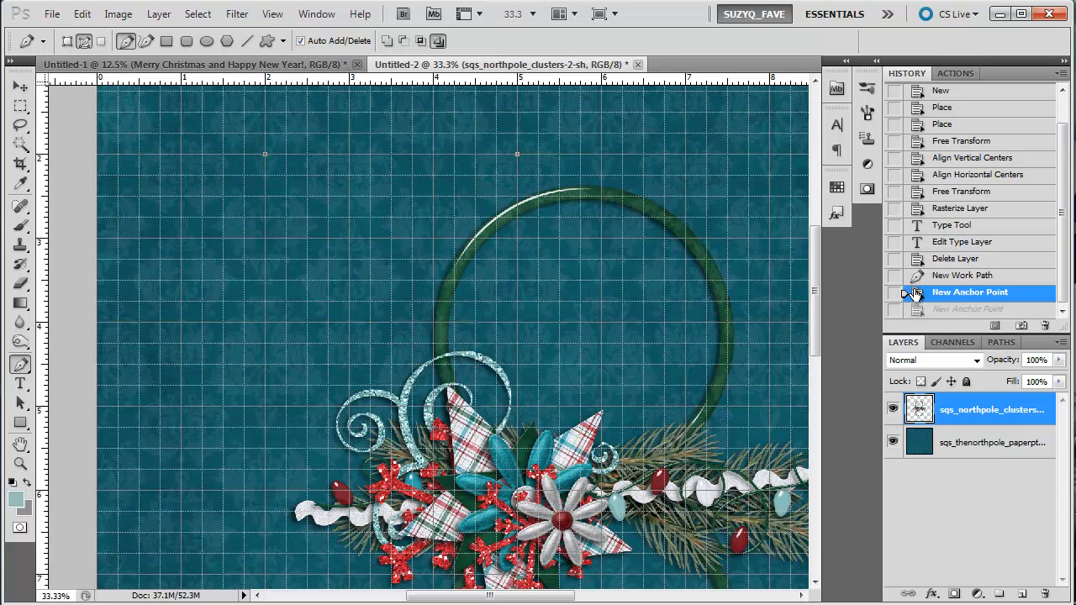
drag(433, 260, 412, 338)
click(411, 343)
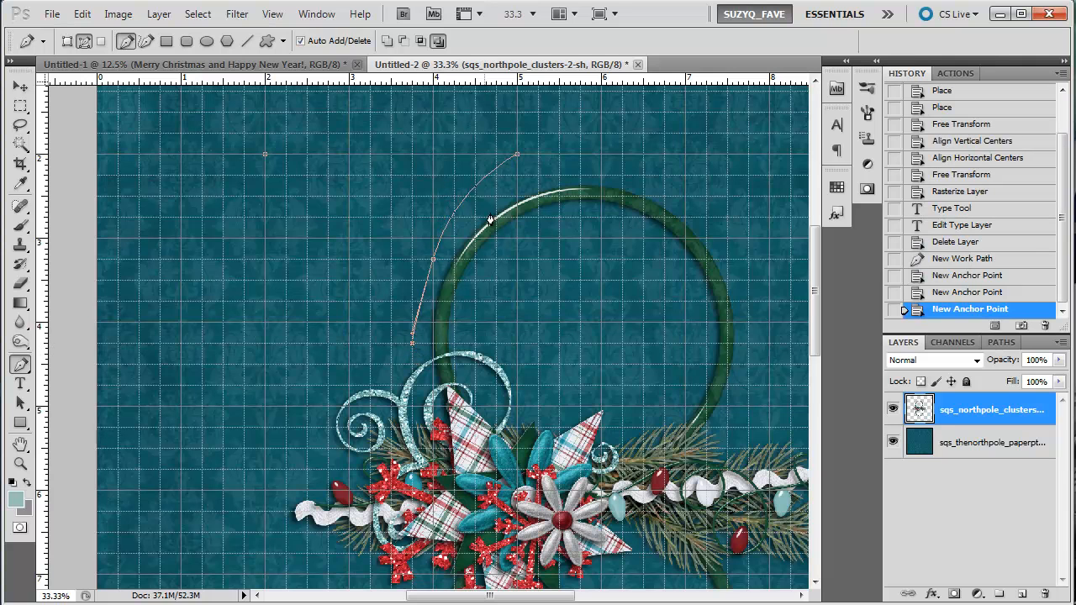
click(411, 385)
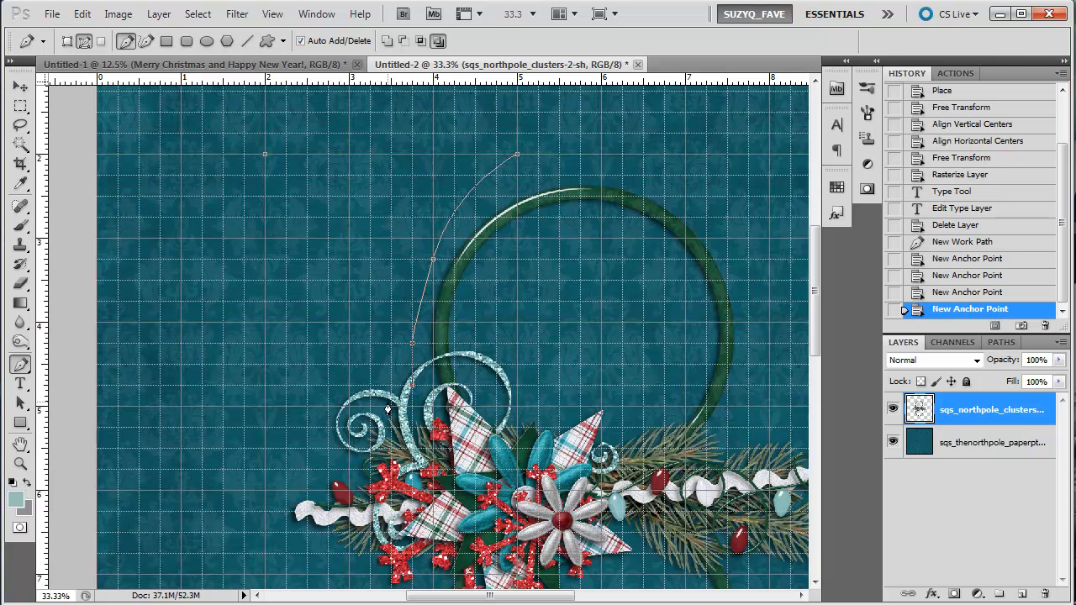
click(264, 392)
click(264, 155)
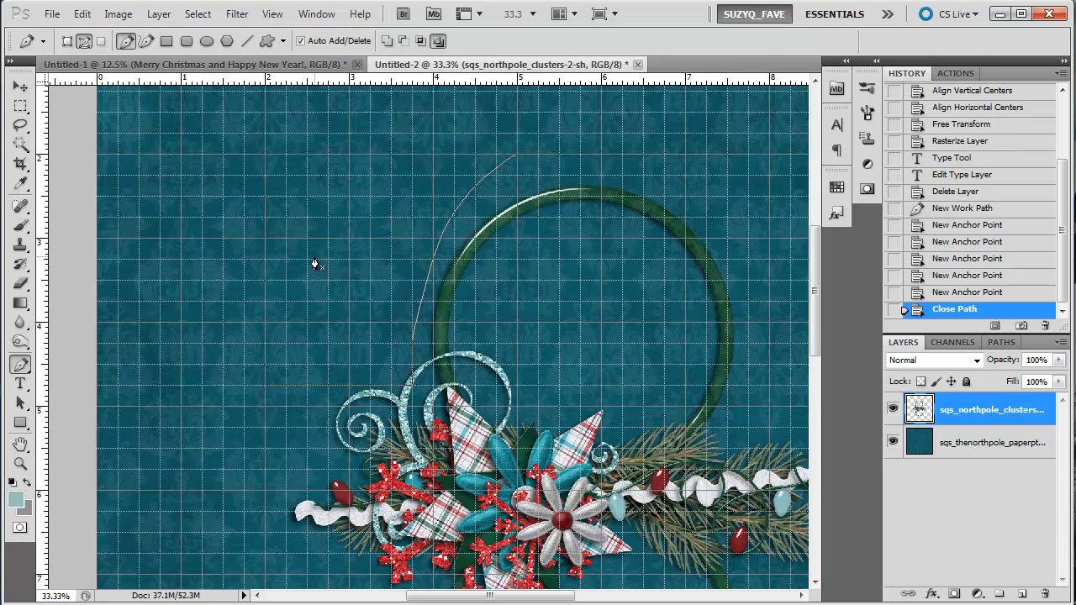
key(ctrl+apostrophe)
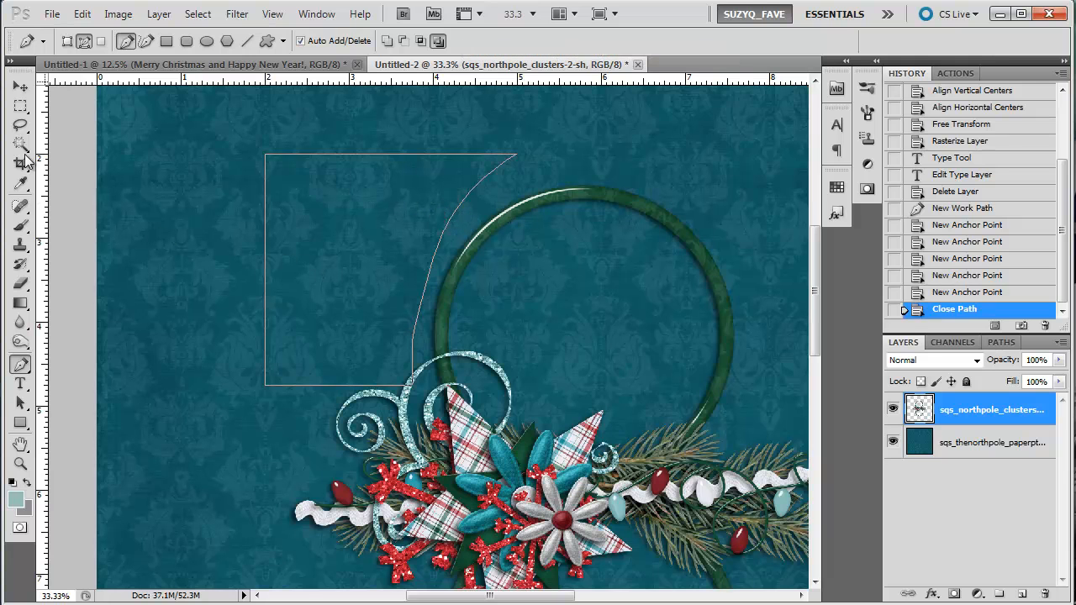
Try the text "Merry Christmas & Happy New Year" inside the path, and revert the history to the Delete Layer state with the grid shown.
click(21, 385)
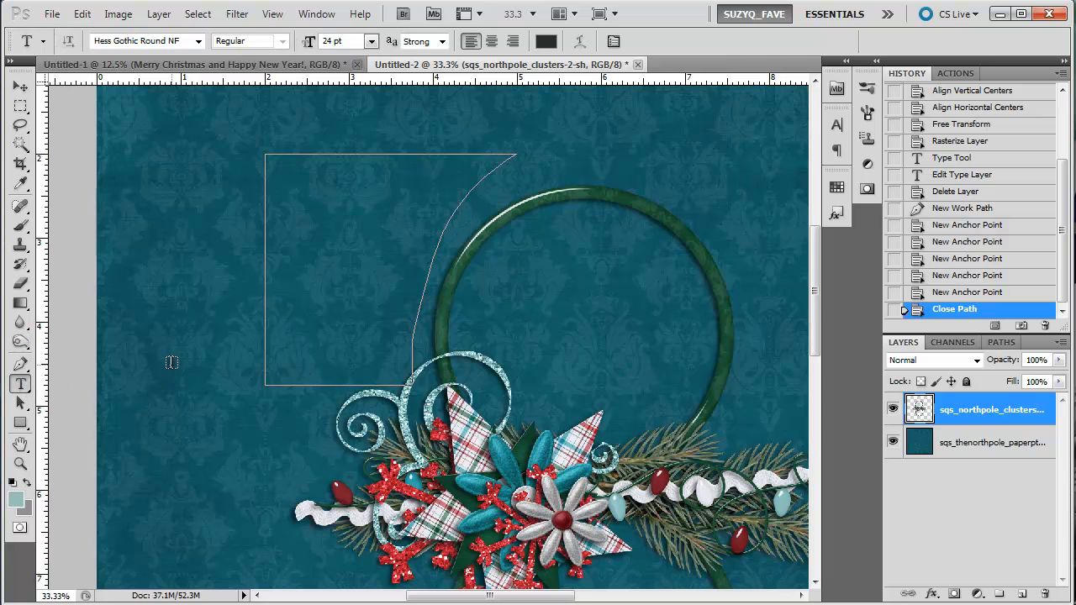
click(283, 176)
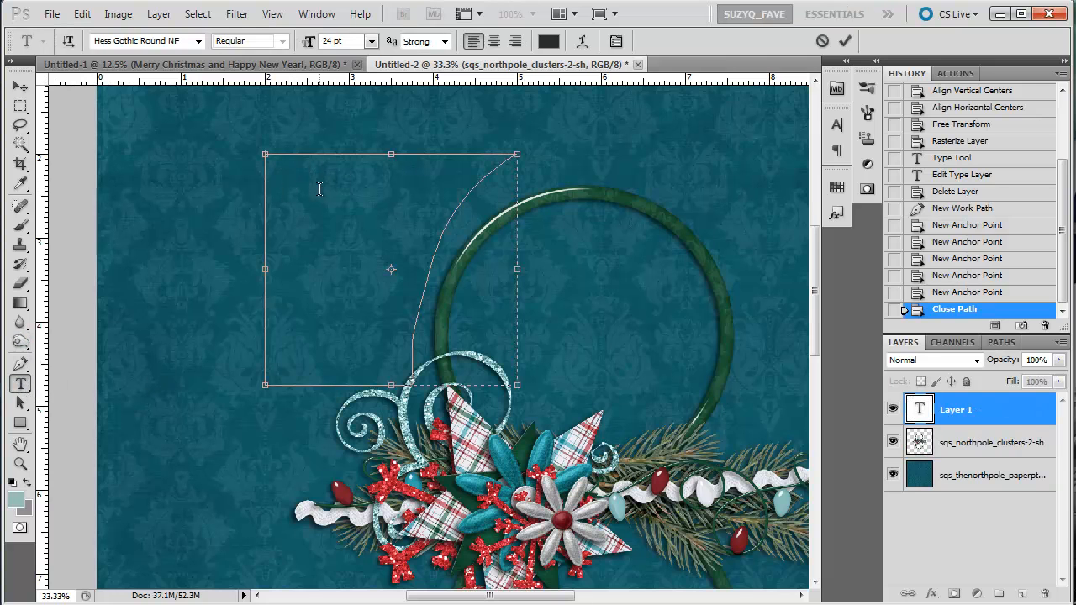
text(Merry Christmas & Happy New Year)
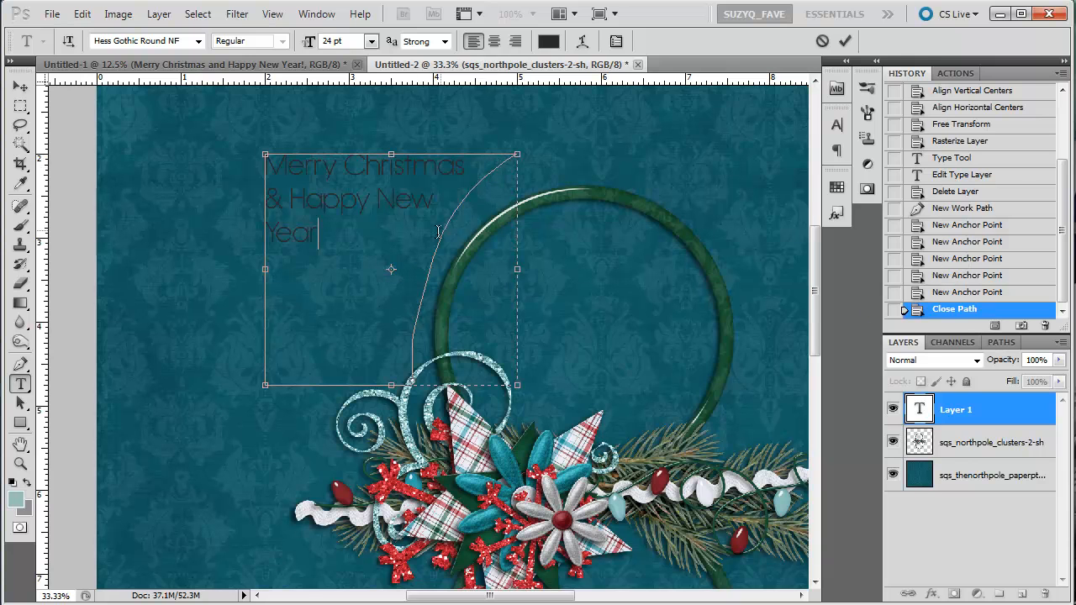
click(958, 208)
key(ctrl+apostrophe)
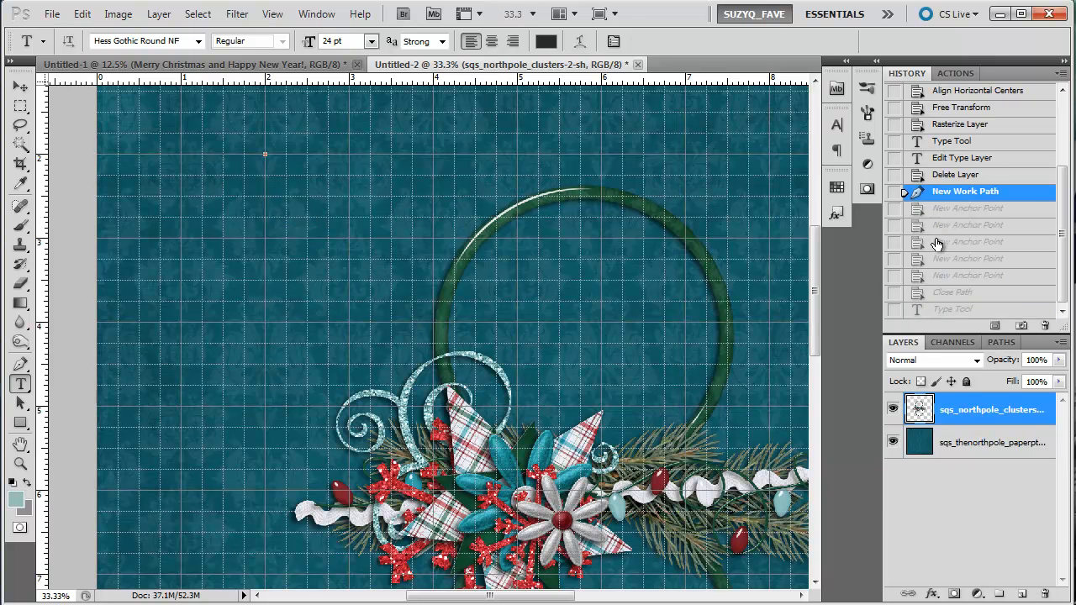
click(958, 175)
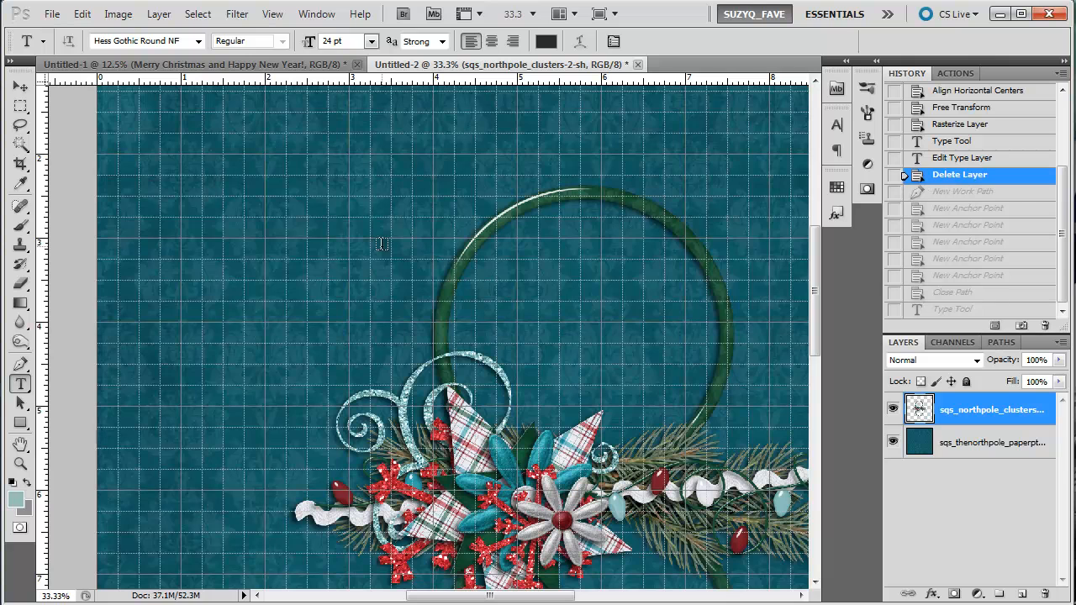
Draw a closed pen path about 3.75 in wide and 2.5 in high, its right side curving around the ring's upper left, and hide the grid.
key(p)
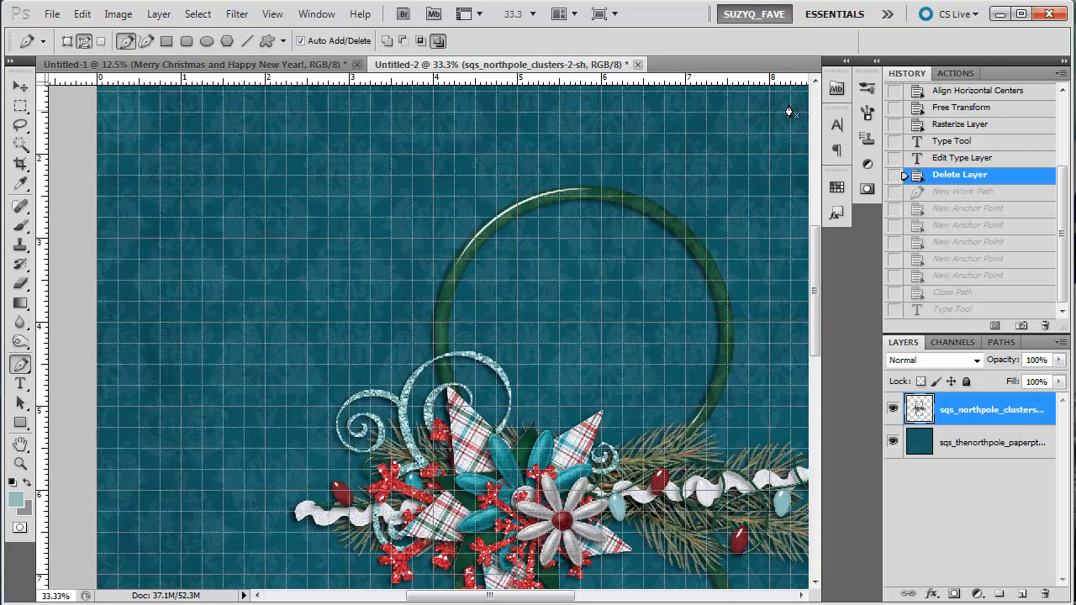
click(264, 156)
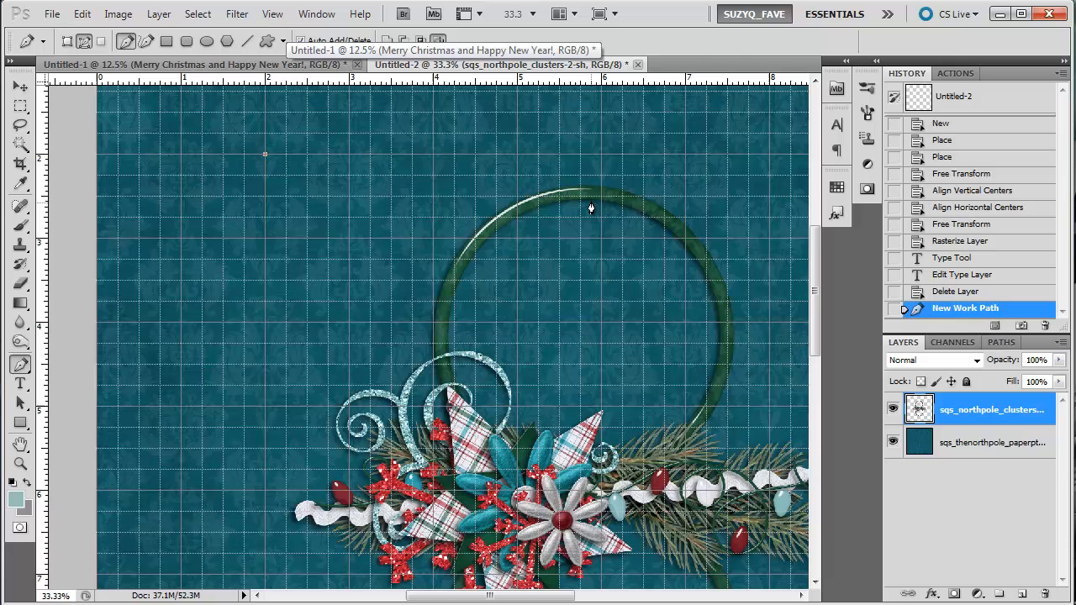
click(580, 155)
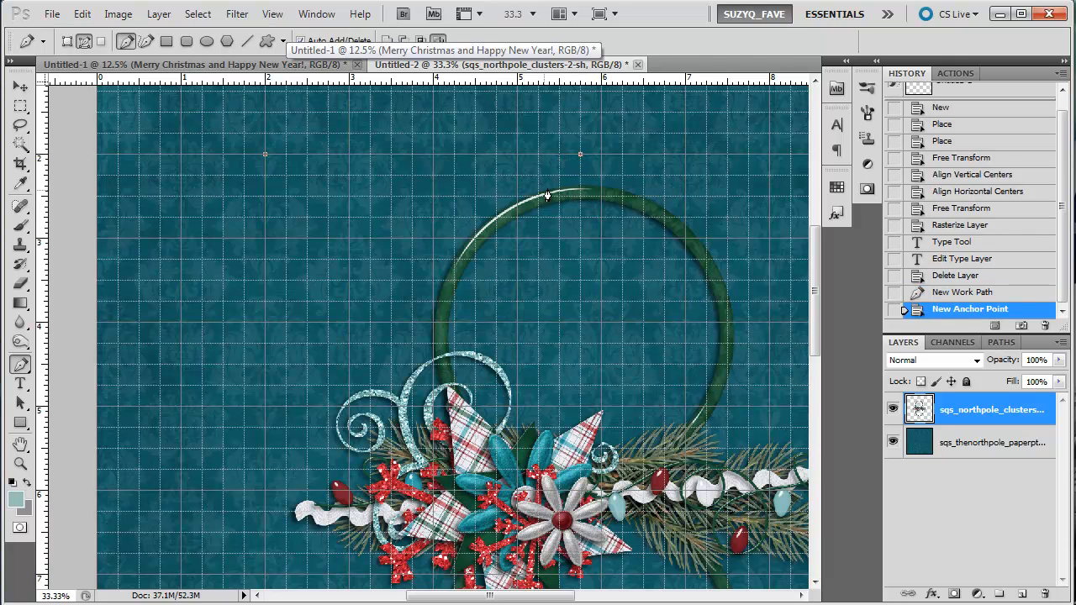
drag(477, 244, 432, 322)
key(ctrl+z)
drag(453, 242, 411, 303)
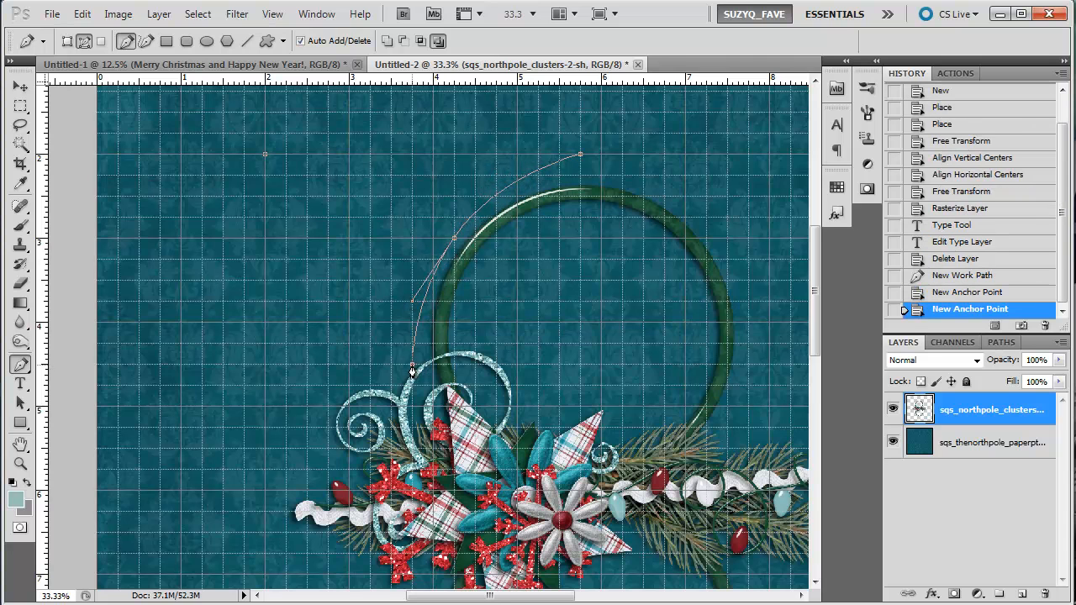
click(411, 365)
click(264, 365)
click(264, 156)
key(ctrl+apostrophe)
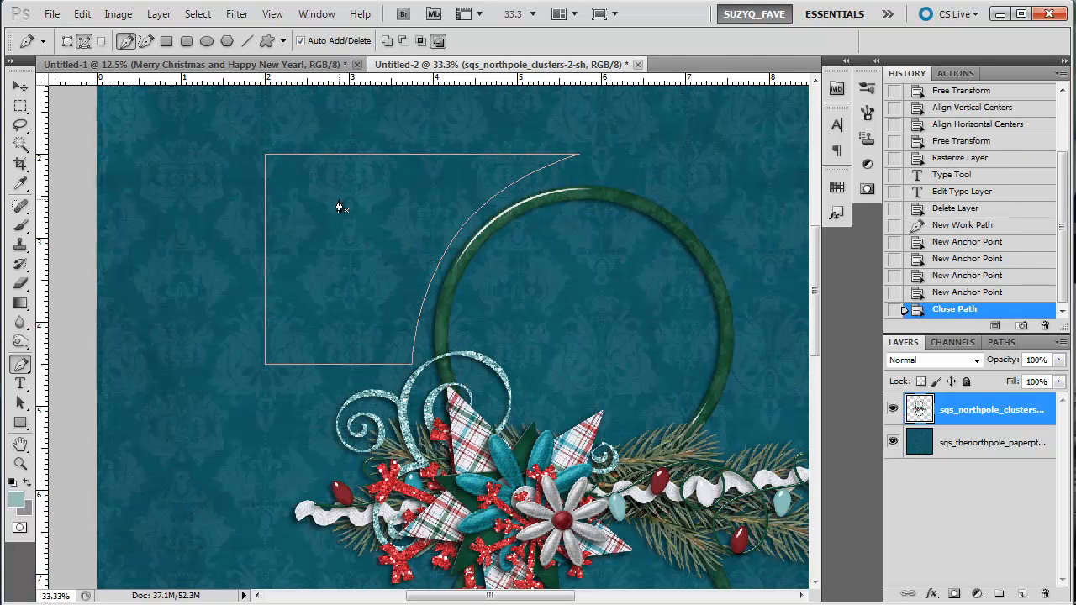
Enter "Merry Christmas & Happy New Year!" as text inside the closed path.
key(t)
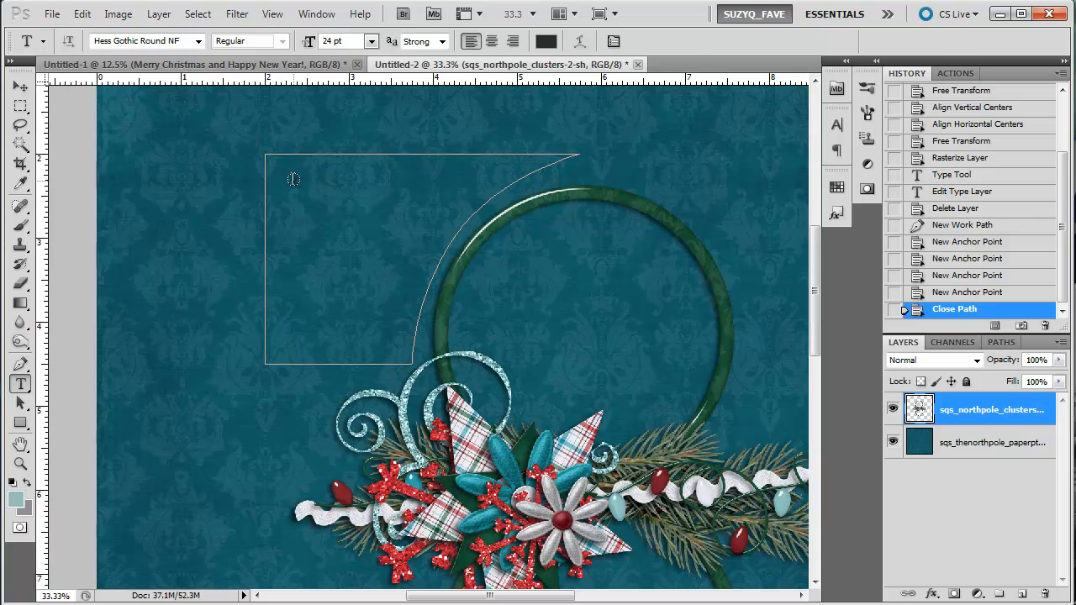
click(293, 180)
text(Merry)
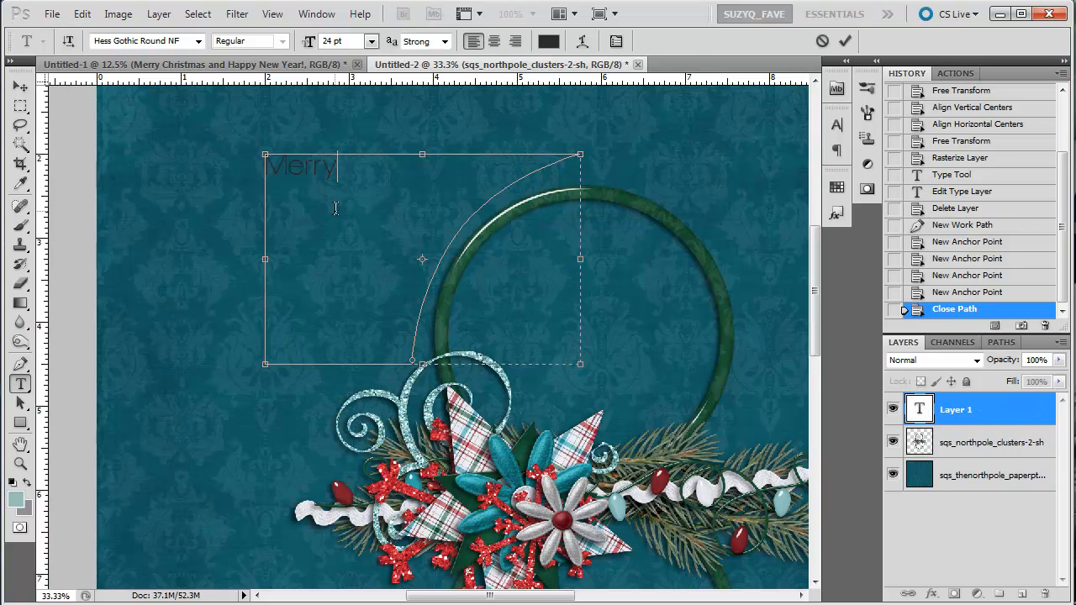
text( Christmas &)
key(Return)
text(Happy New YEar)
key(BackSpace)
key(BackSpace)
key(BackSpace)
text(ear)
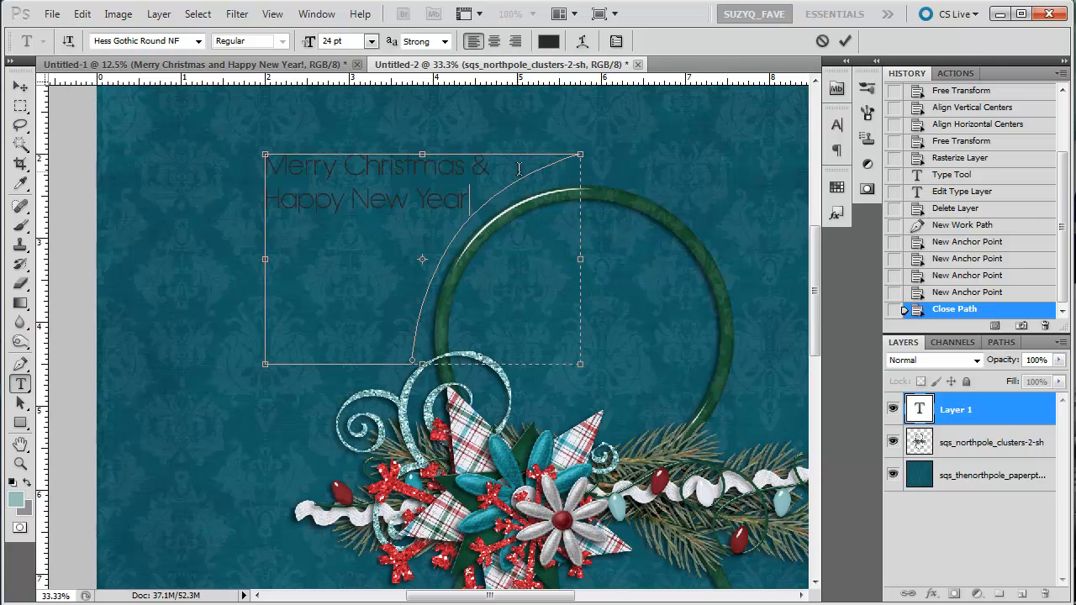
text(!)
Copy the greeting, paste it twice after the original to fill the path, and commit the text.
drag(480, 202, 253, 158)
key(ctrl+c)
click(482, 205)
key(ctrl+v)
key(ctrl+v)
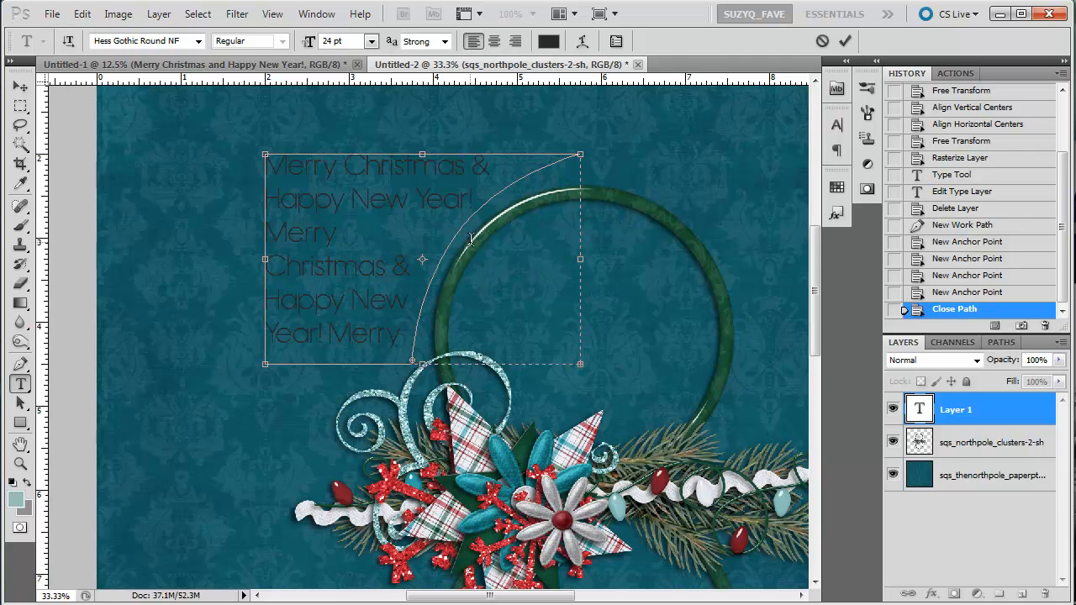
click(937, 415)
With the grid shown, draw a closed pen path about 3.5 in wide and 3 in high, curving around the ring's lower right, and hide the grid.
drag(767, 472, 519, 363)
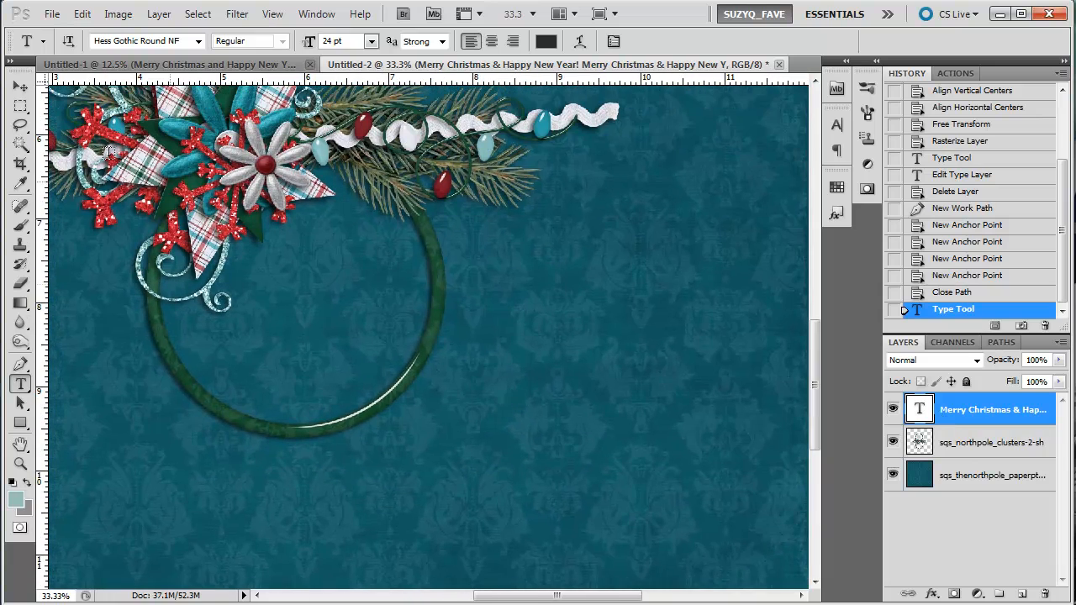
key(ctrl+apostrophe)
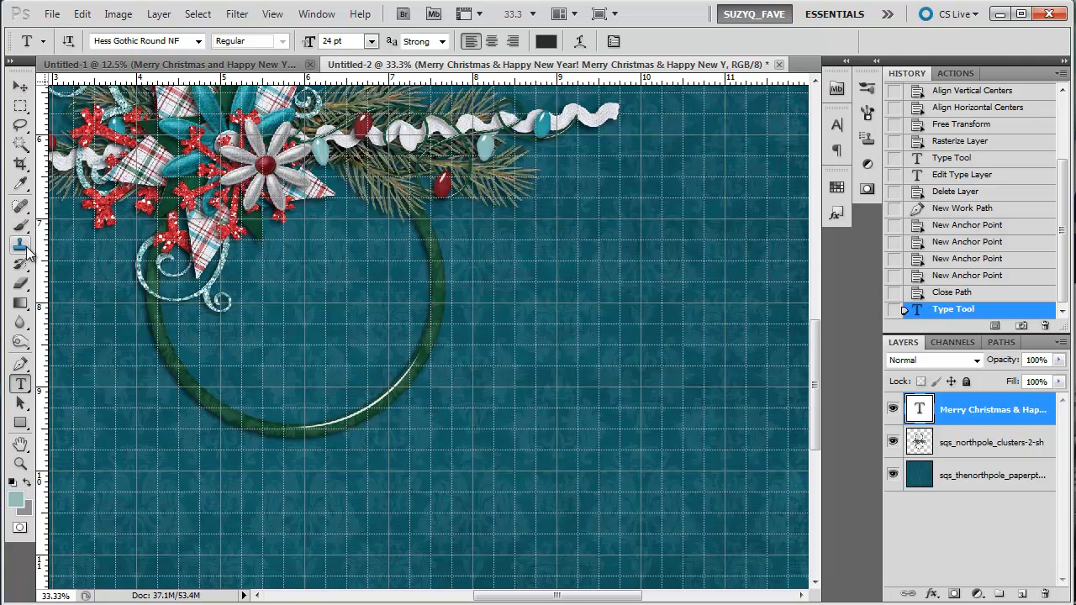
click(21, 366)
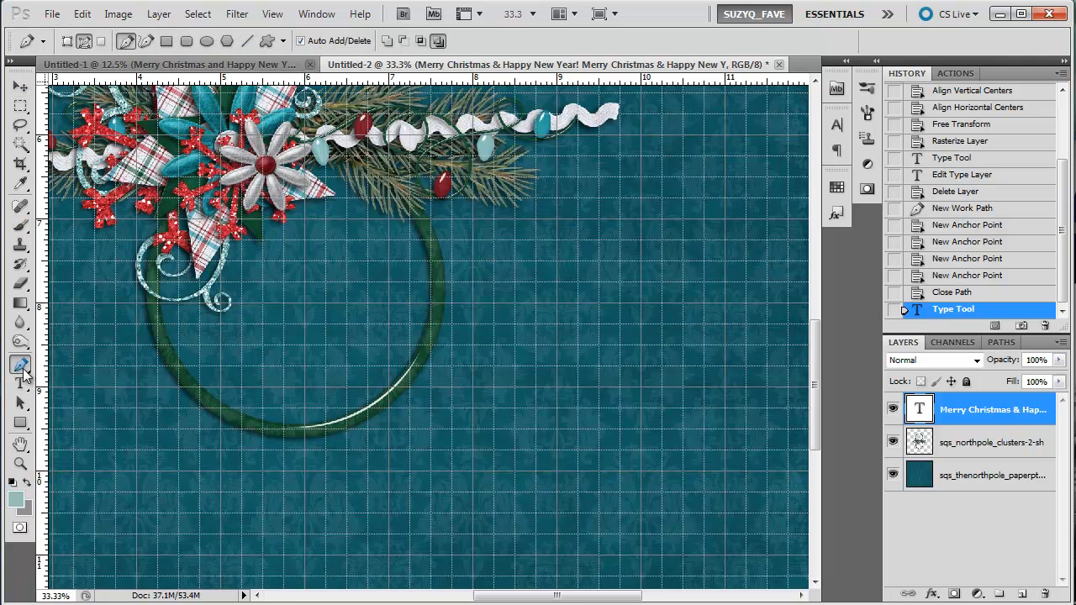
drag(665, 478, 661, 430)
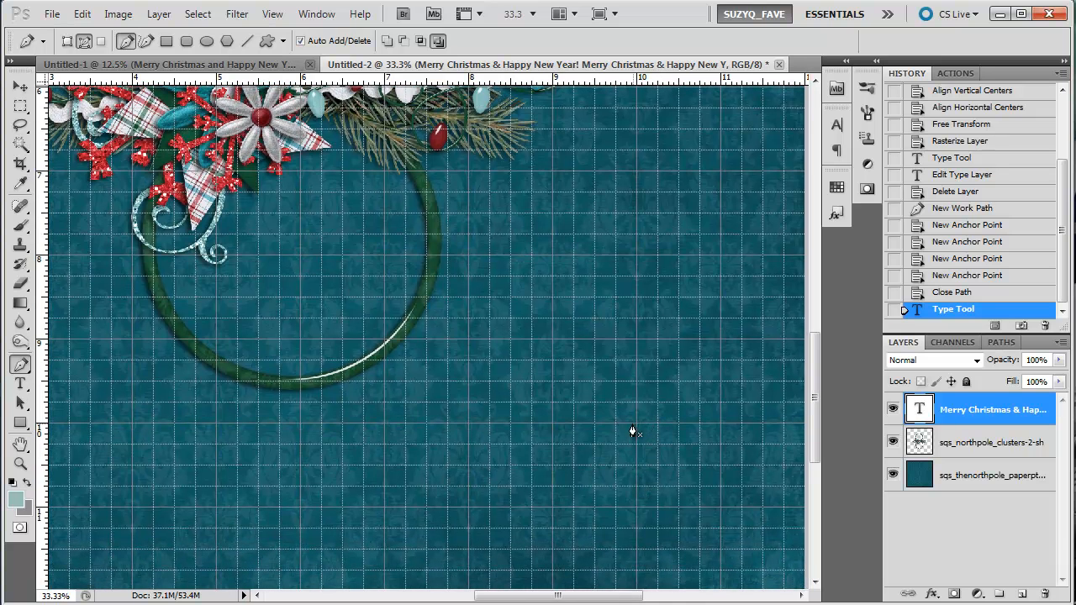
click(636, 423)
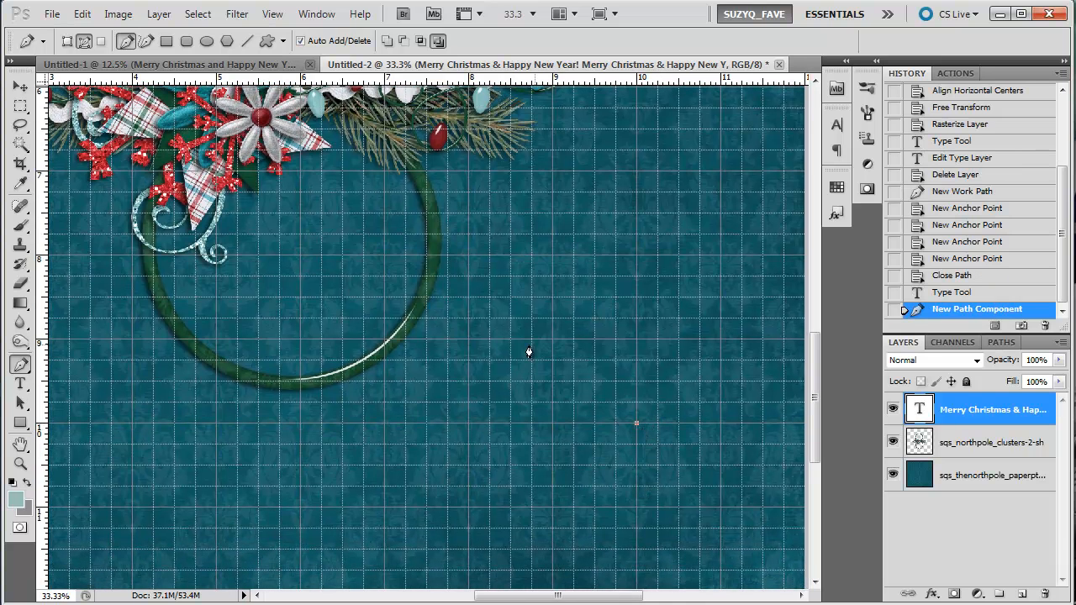
click(342, 423)
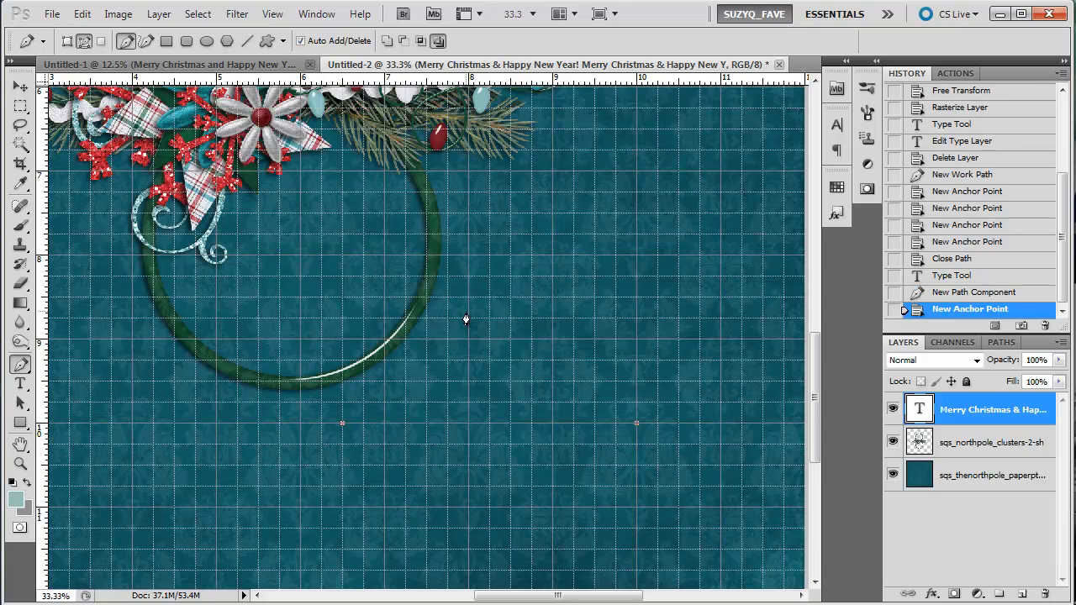
drag(447, 297, 469, 225)
click(447, 171)
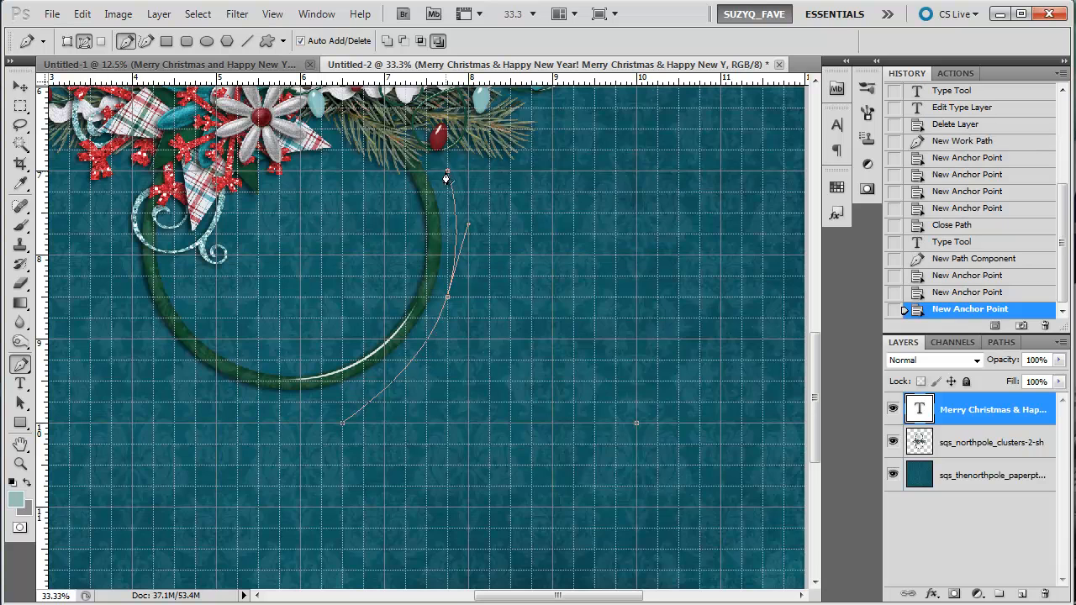
click(637, 172)
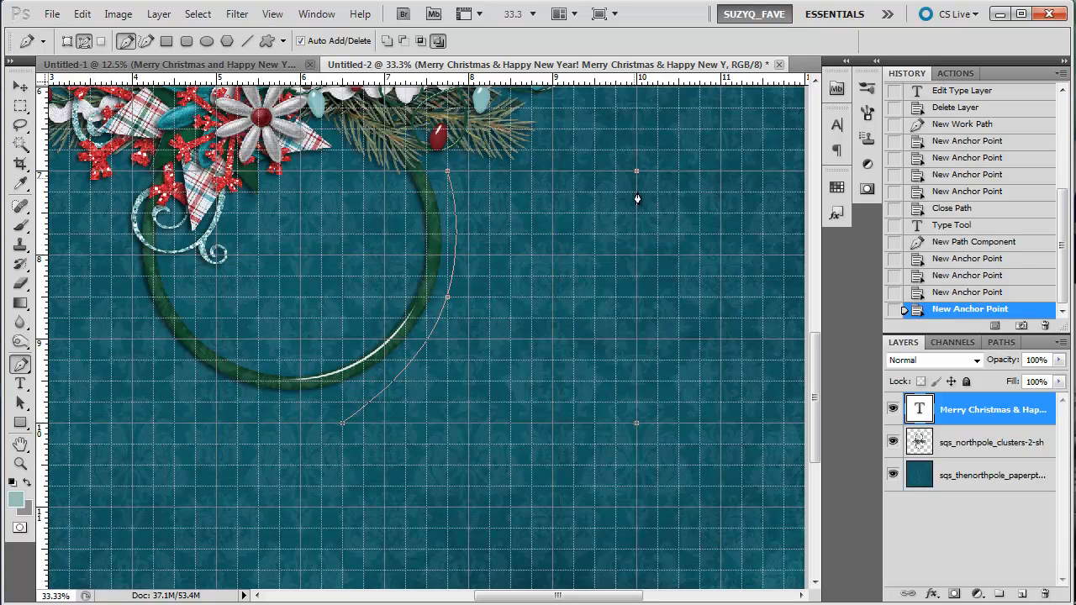
click(637, 425)
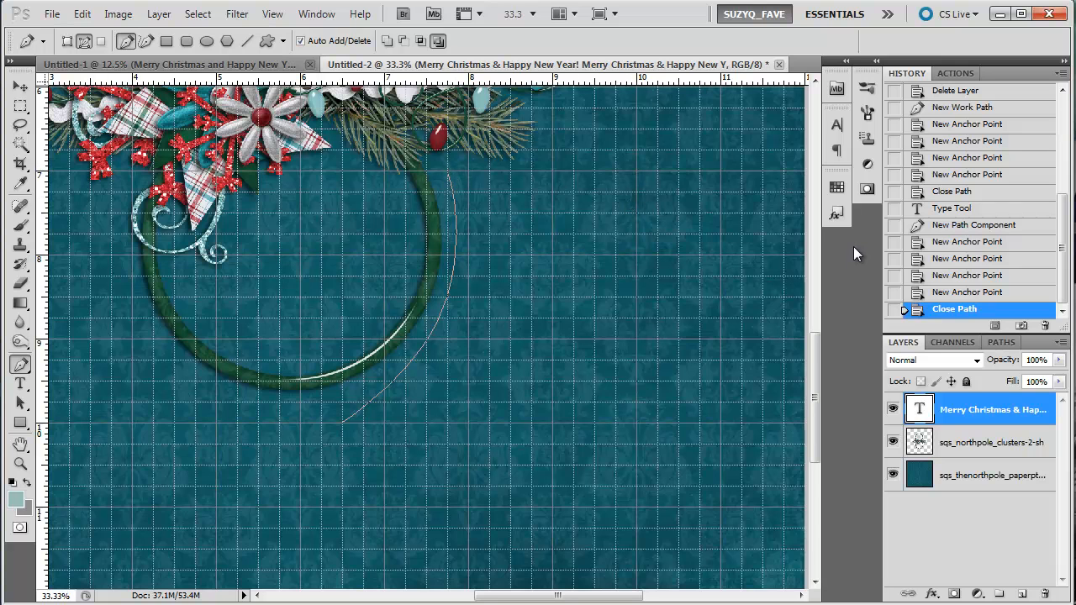
key(ctrl+apostrophe)
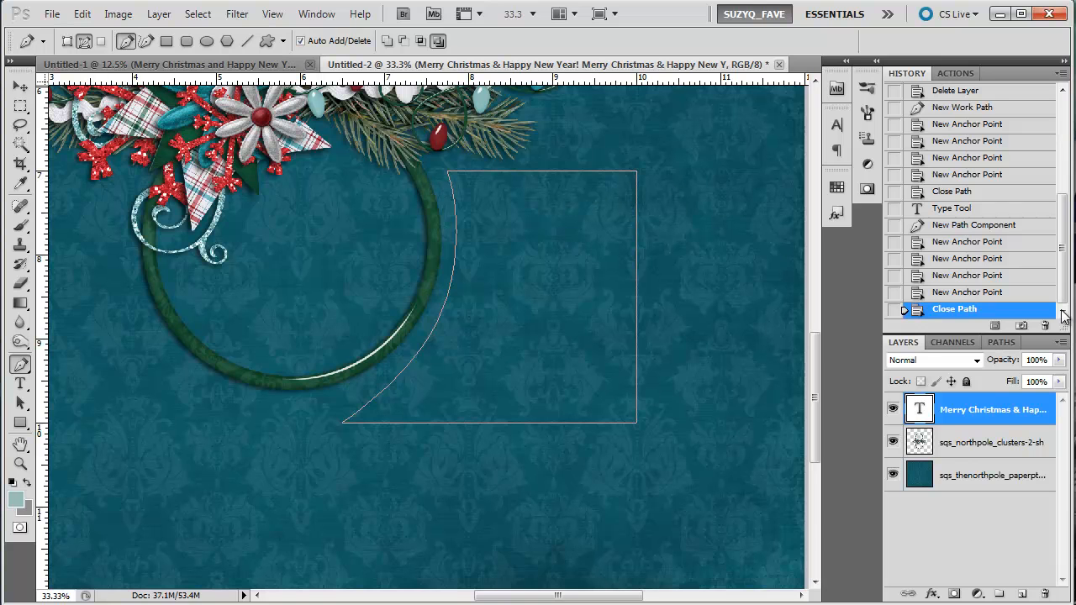
Fill the new path with "Merry Christmas & Happy New Year! Merry Christmas & Happy New Year! Merry Christmas &" and commit the text.
key(t)
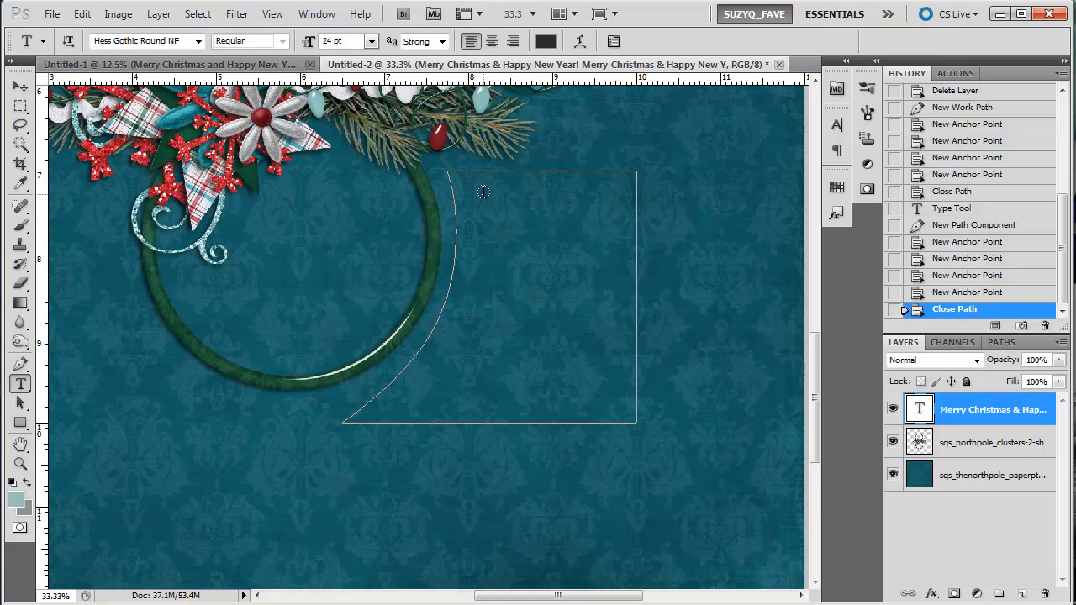
click(508, 229)
text(Merry Christmas & Happy New Year! Merry Christmas & Happy New Year)
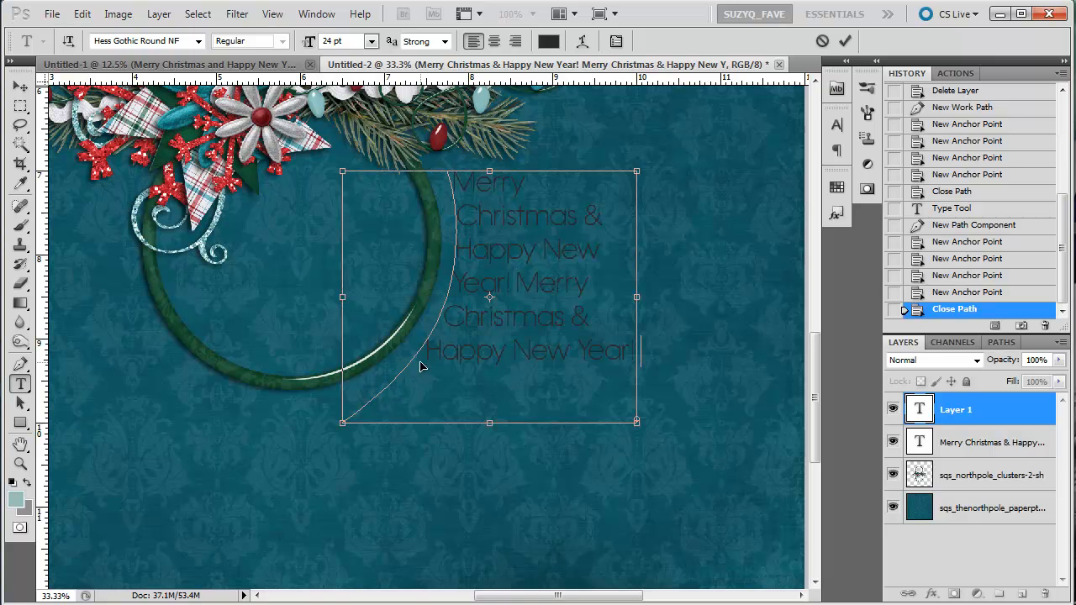
text(Merry Christmas &)
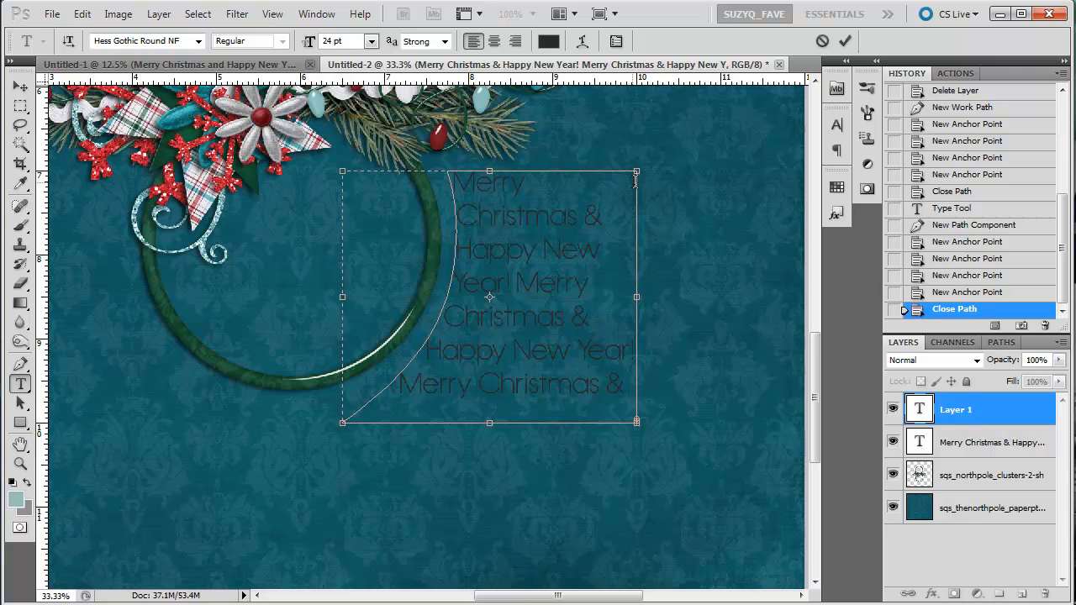
click(955, 408)
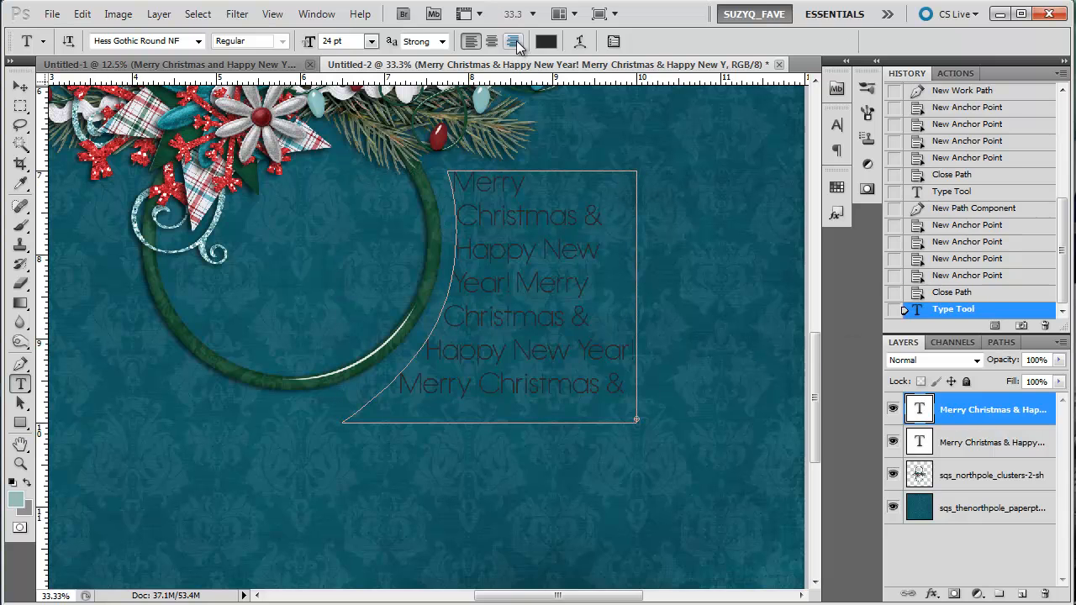
Right-align the greeting text at the ring's lower right, keeping its 24 pt size, and switch to the Move tool.
click(513, 42)
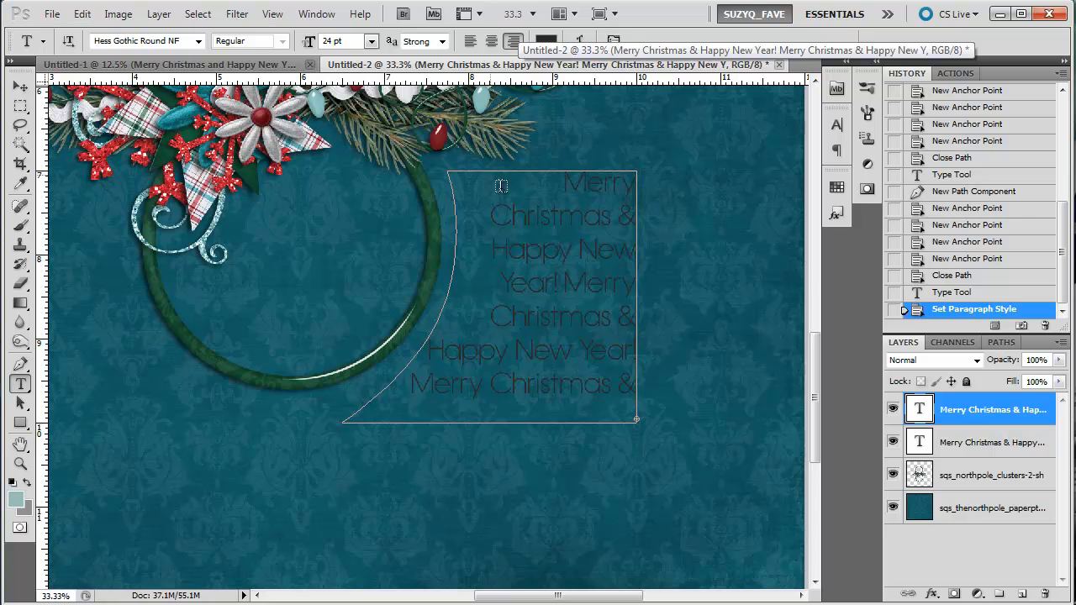
click(371, 42)
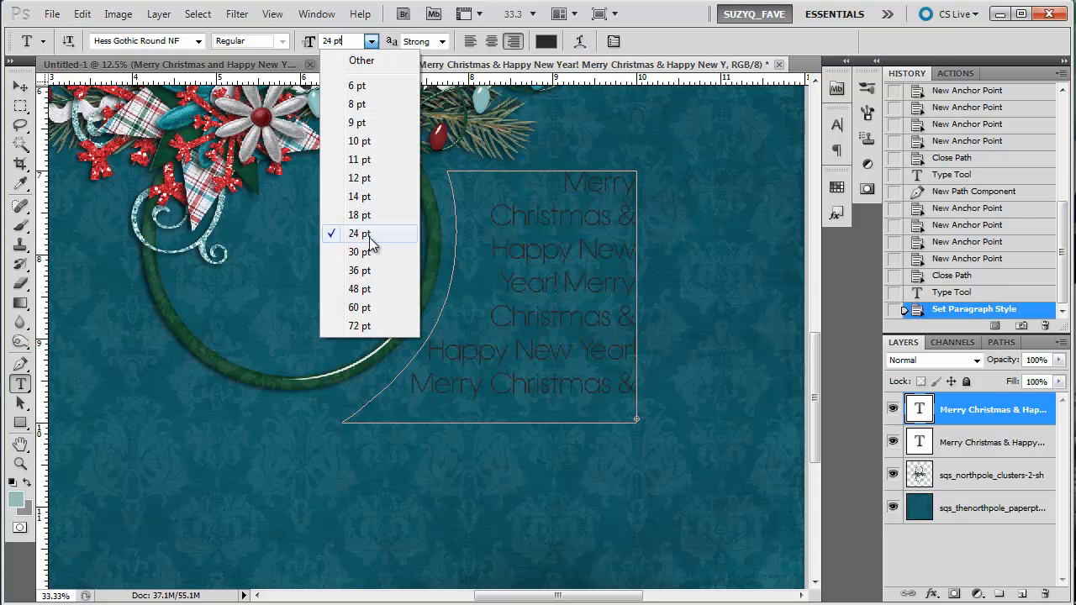
click(370, 42)
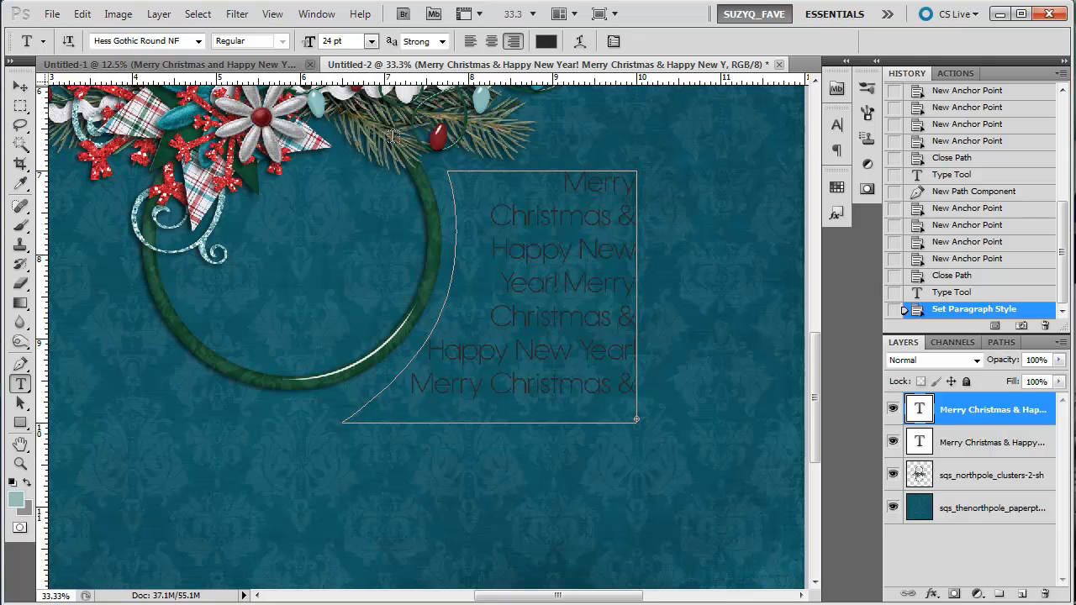
click(20, 86)
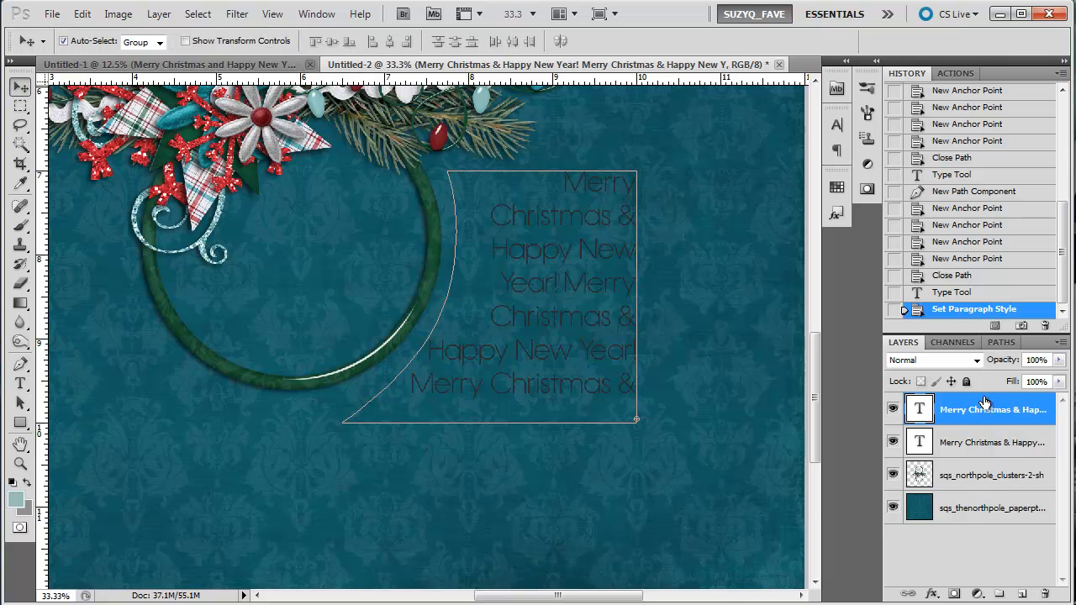